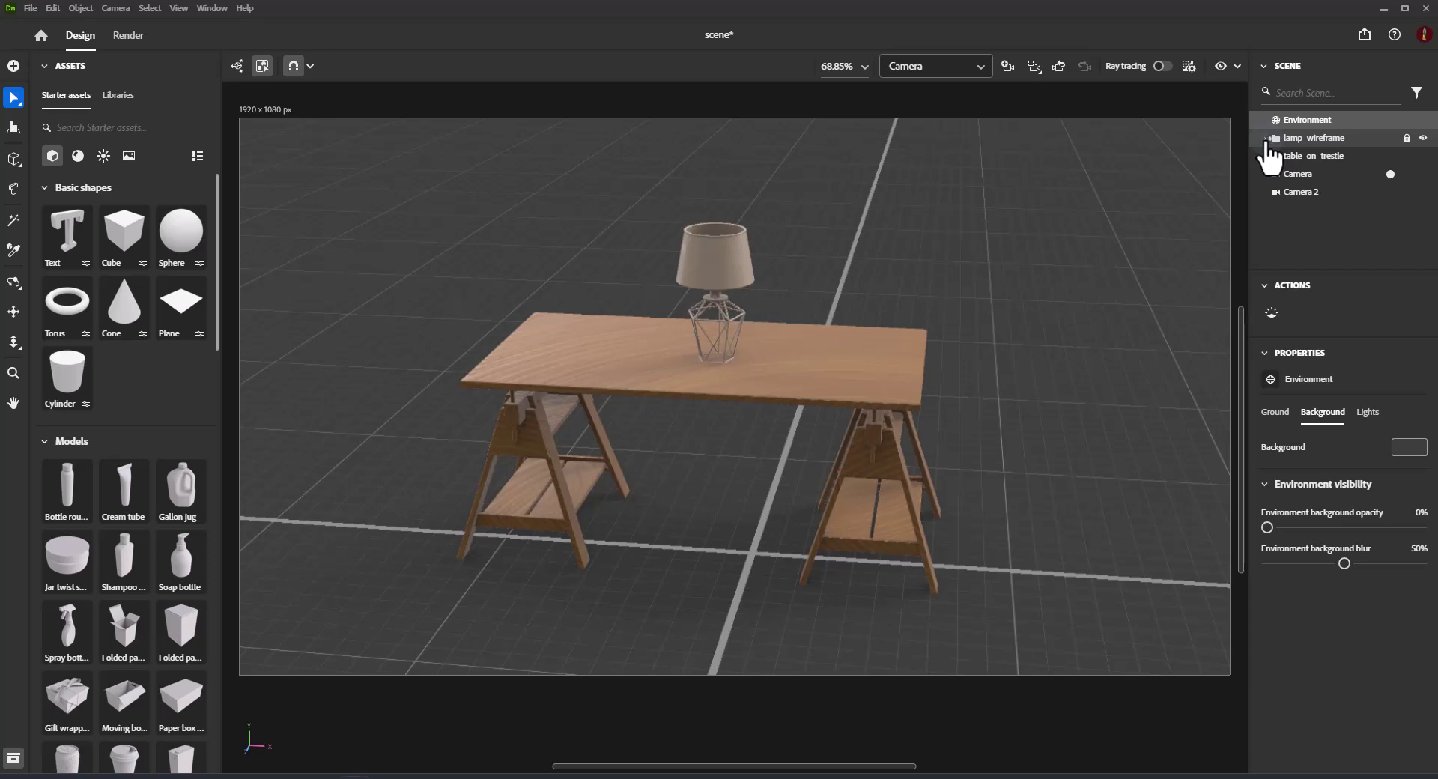
Select the lamp's pole_base_mesh, then filter the Scene list by 'table' and expand table_mesh
{"action": "left_click", "coordinate": [1266, 140]}
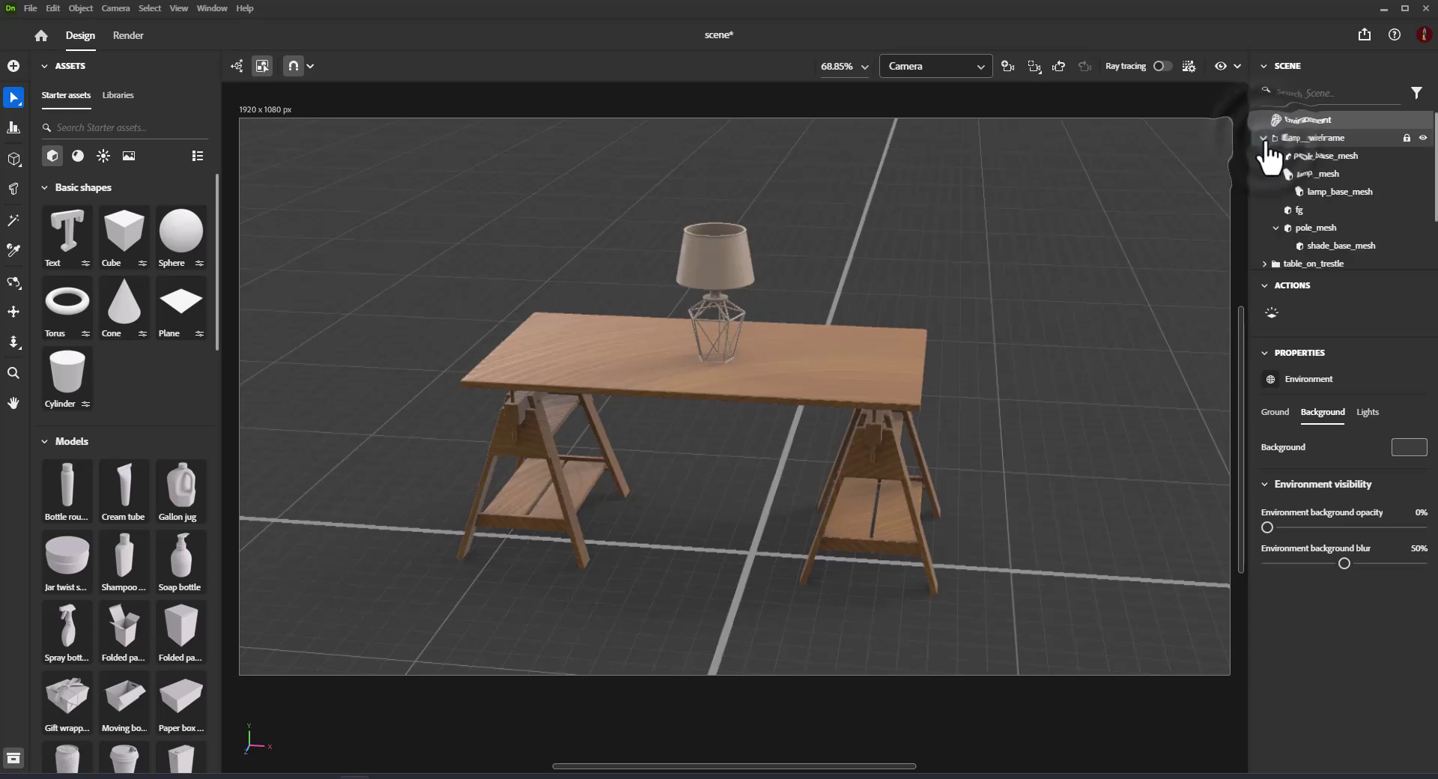
{"action": "left_click", "coordinate": [1317, 157]}
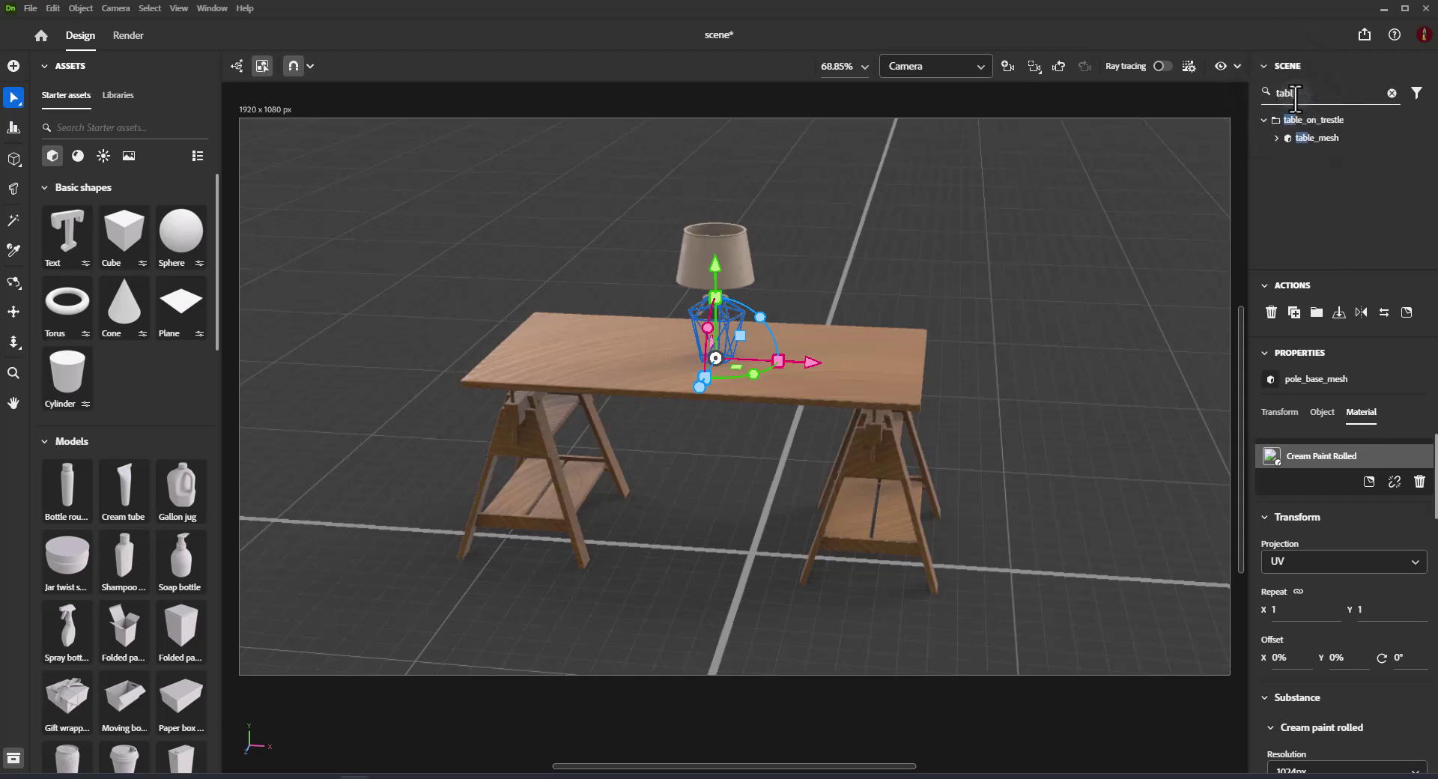
{"action": "type", "text": "e"}
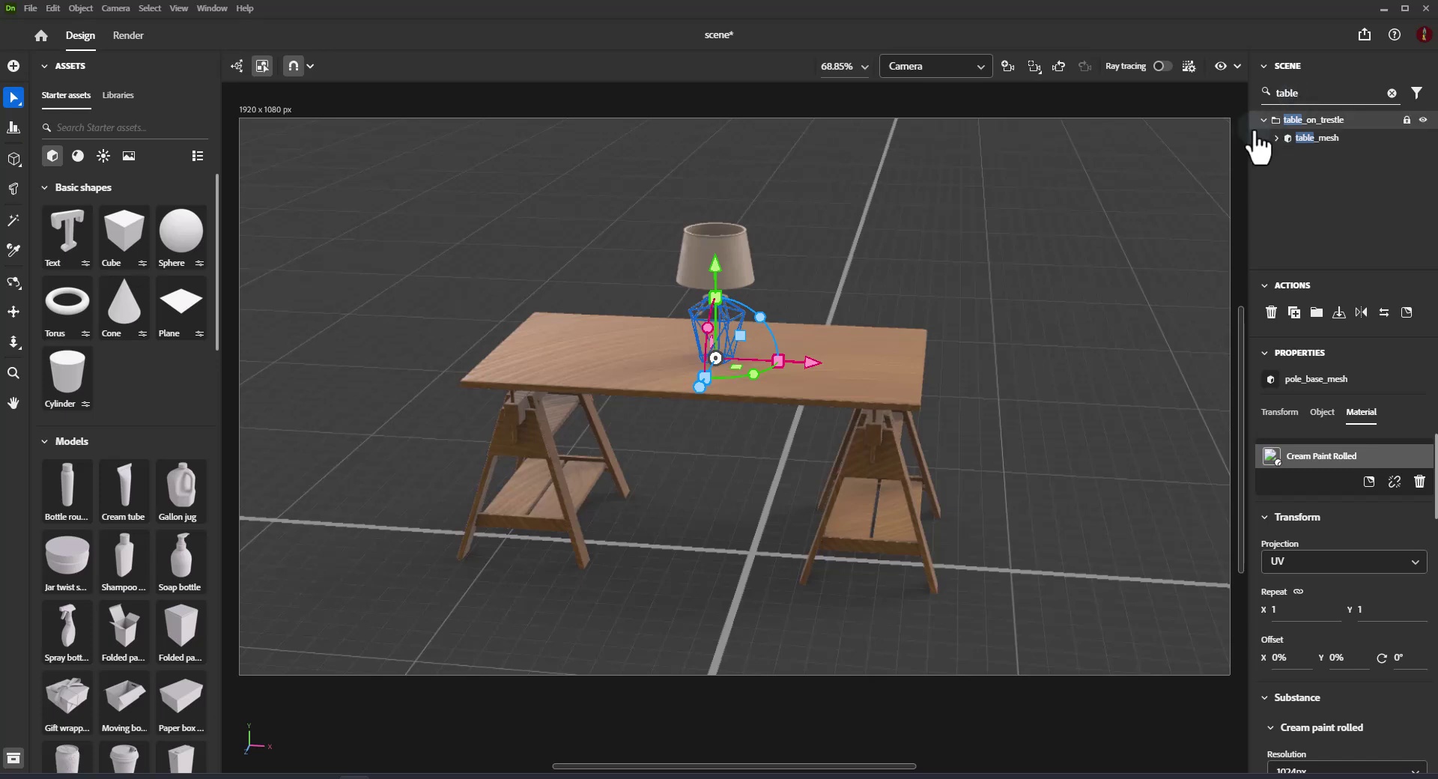
{"action": "left_click", "coordinate": [1277, 138]}
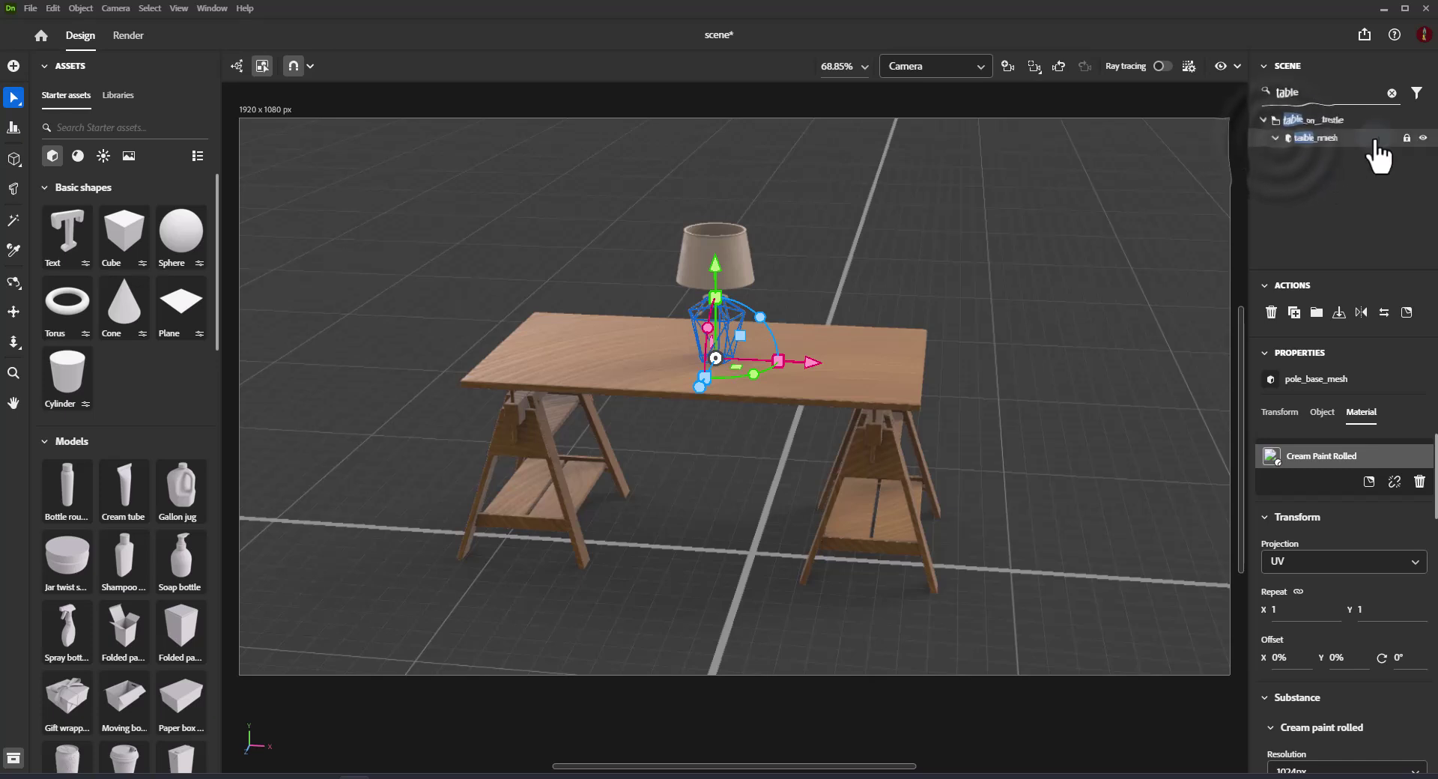
Clear the 'table' search and reset the Models and Cameras type filters so every item lists
{"action": "left_click", "coordinate": [1392, 93]}
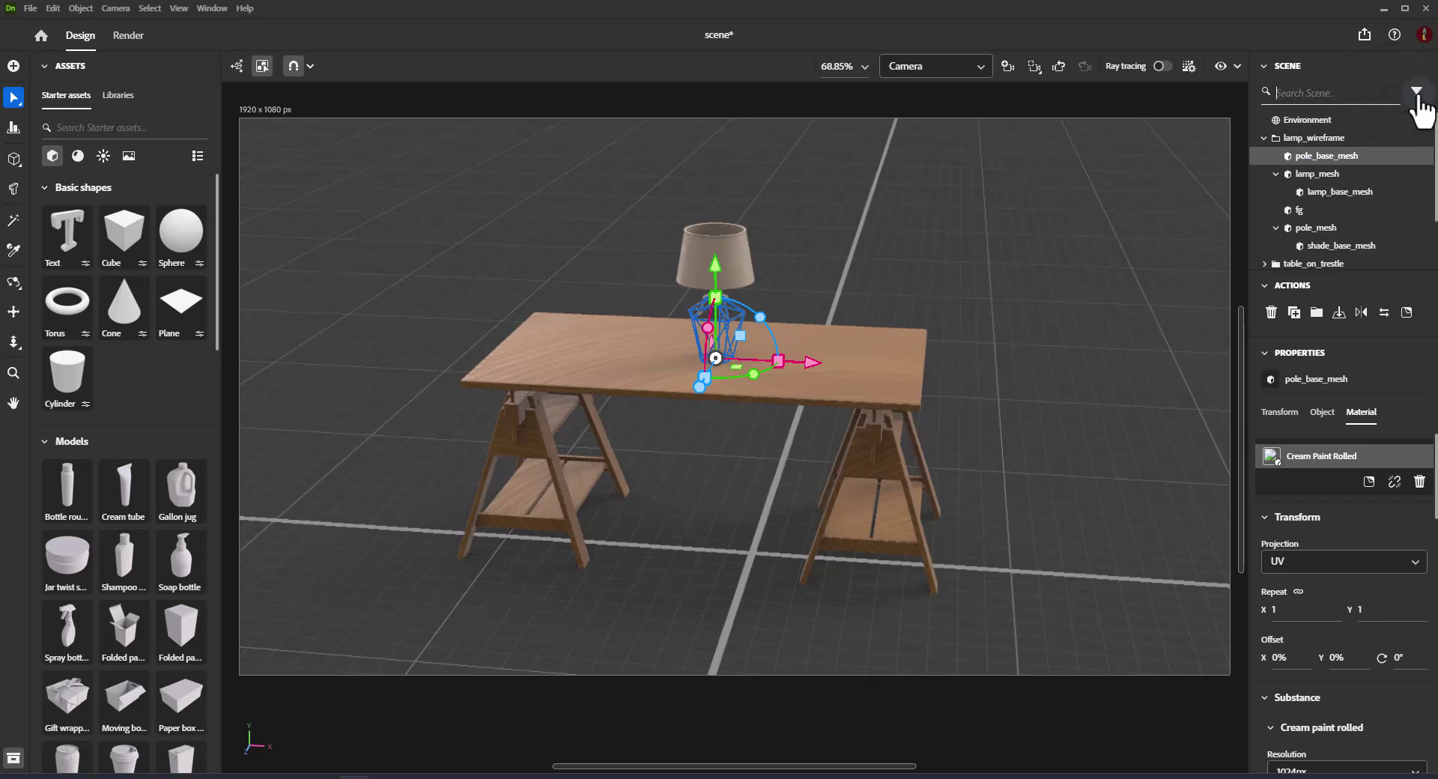
{"action": "left_click", "coordinate": [1417, 92]}
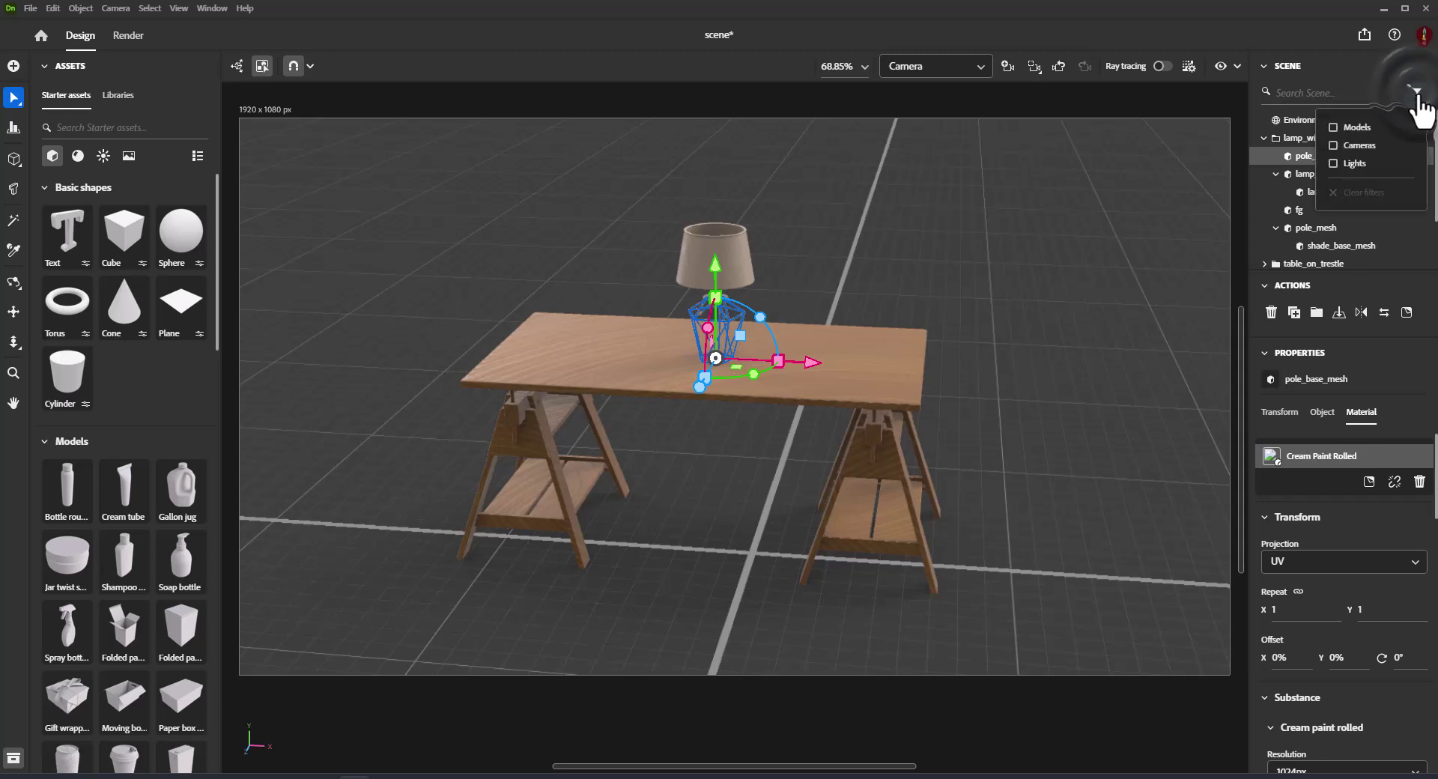
{"action": "left_click", "coordinate": [1333, 127]}
{"action": "left_click", "coordinate": [1333, 143]}
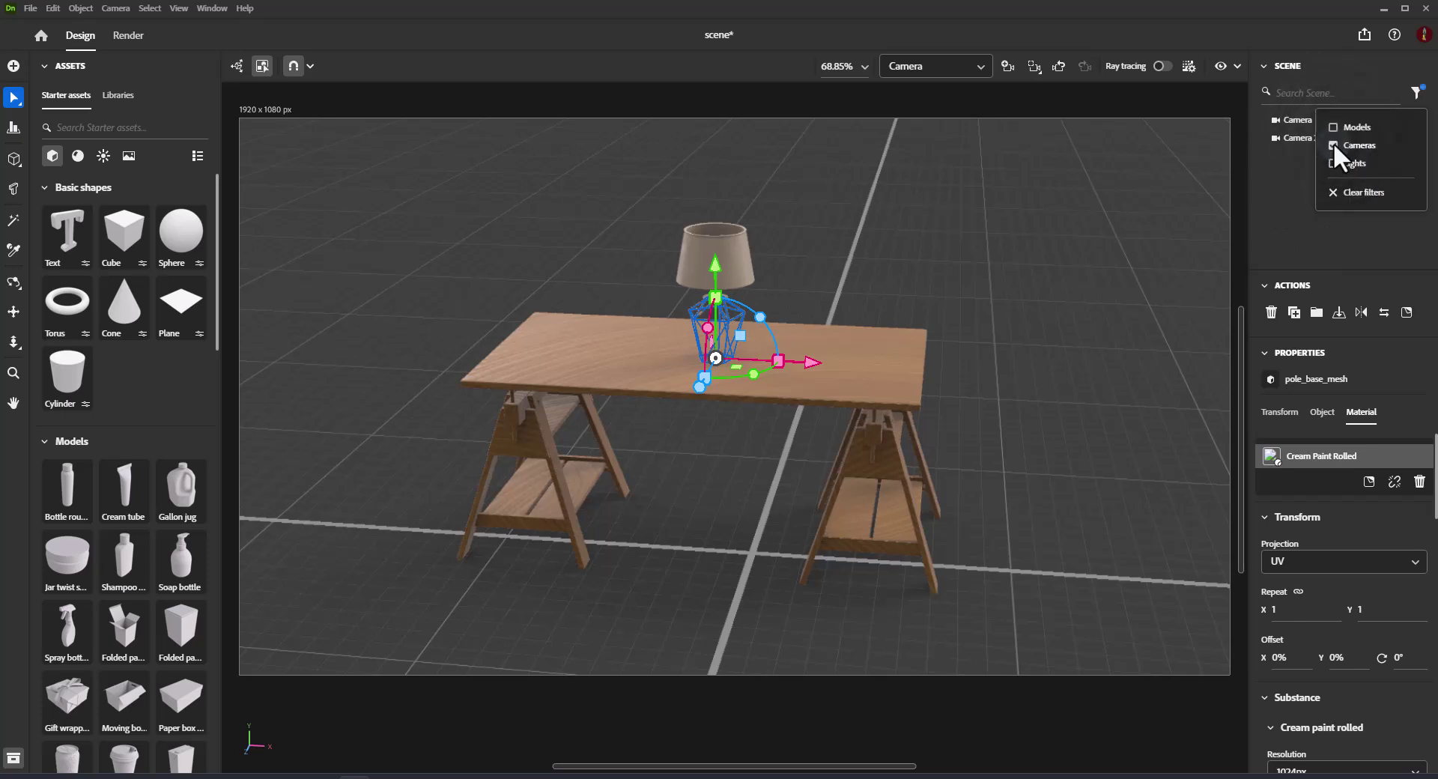
{"action": "left_click", "coordinate": [1333, 127]}
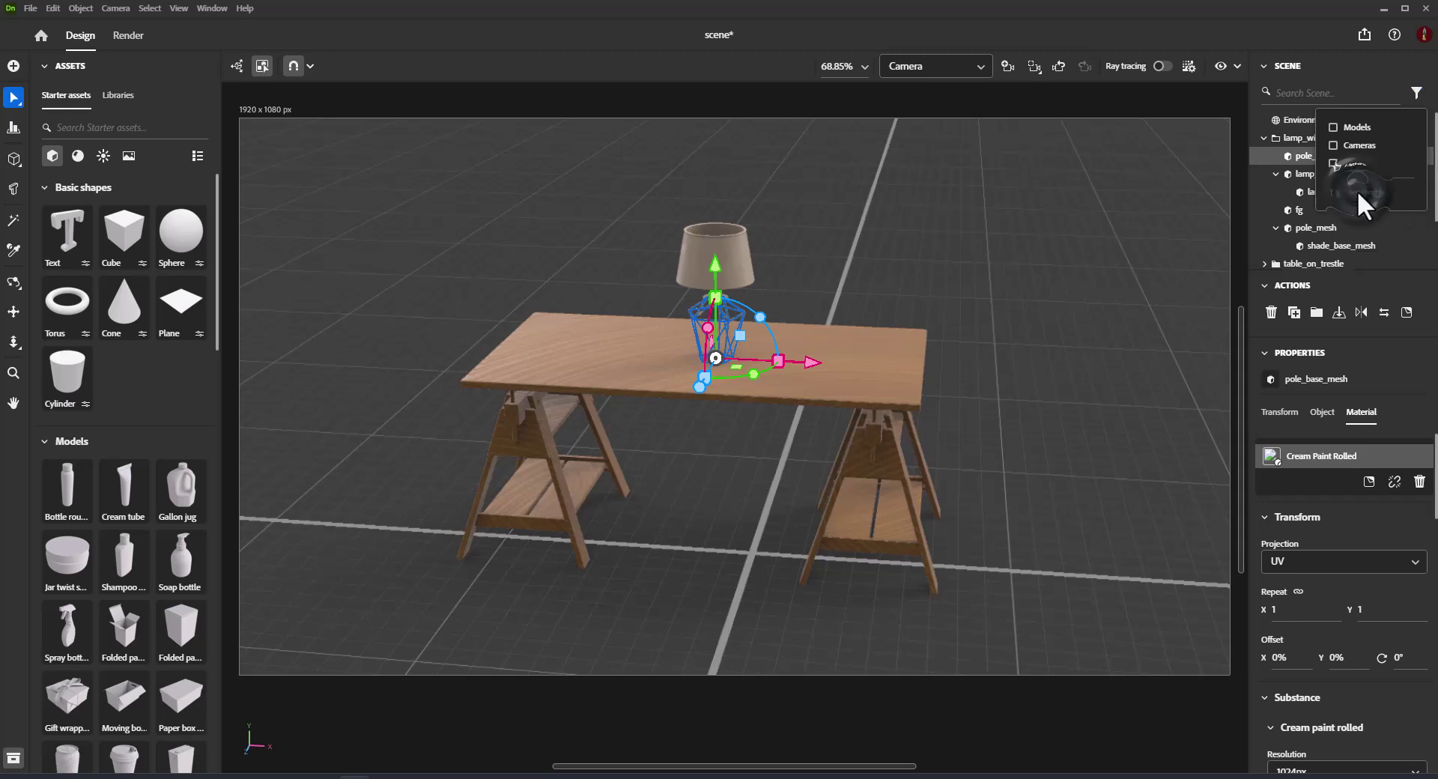
{"action": "left_click", "coordinate": [1417, 92]}
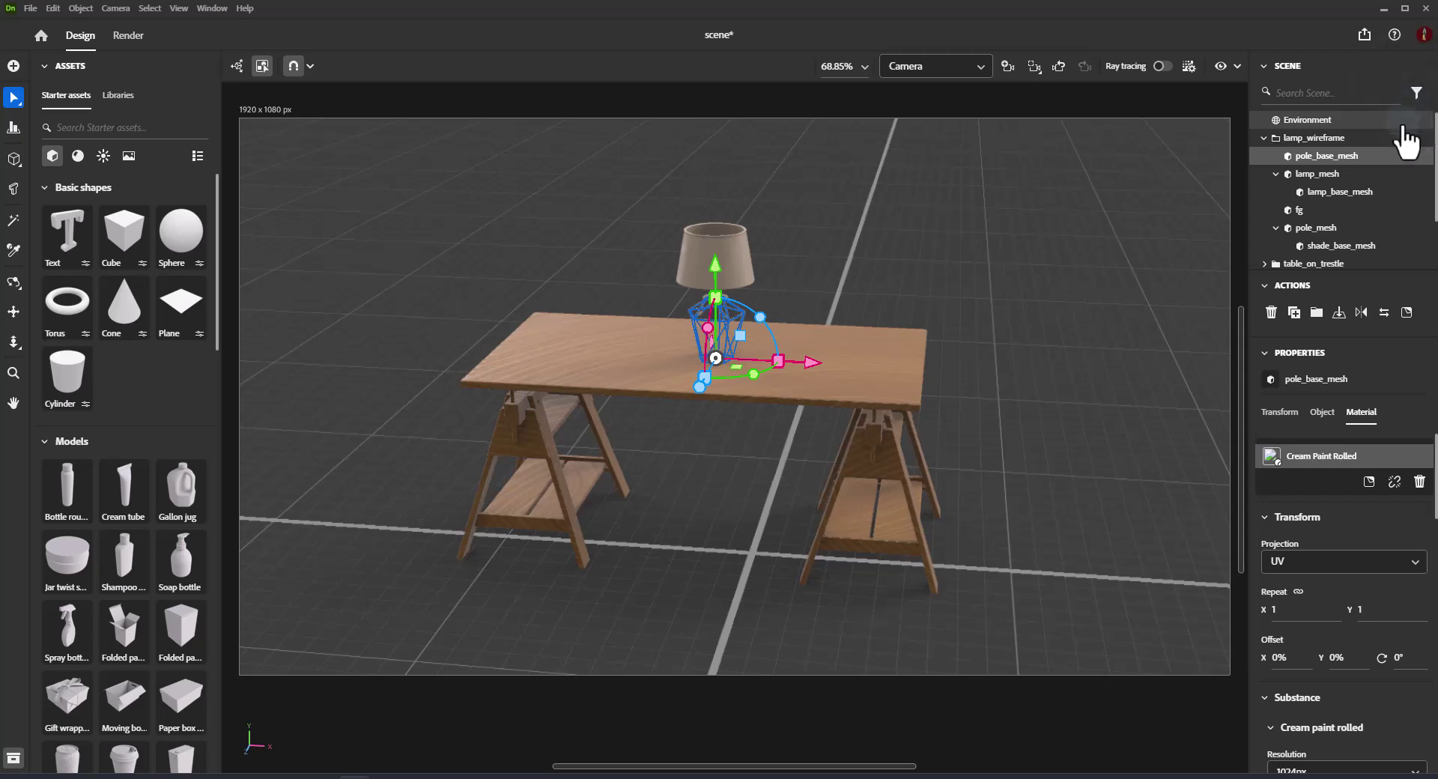
Show Environment's Lights settings and select the Back light, its image light at 60%
{"action": "left_click", "coordinate": [1323, 121]}
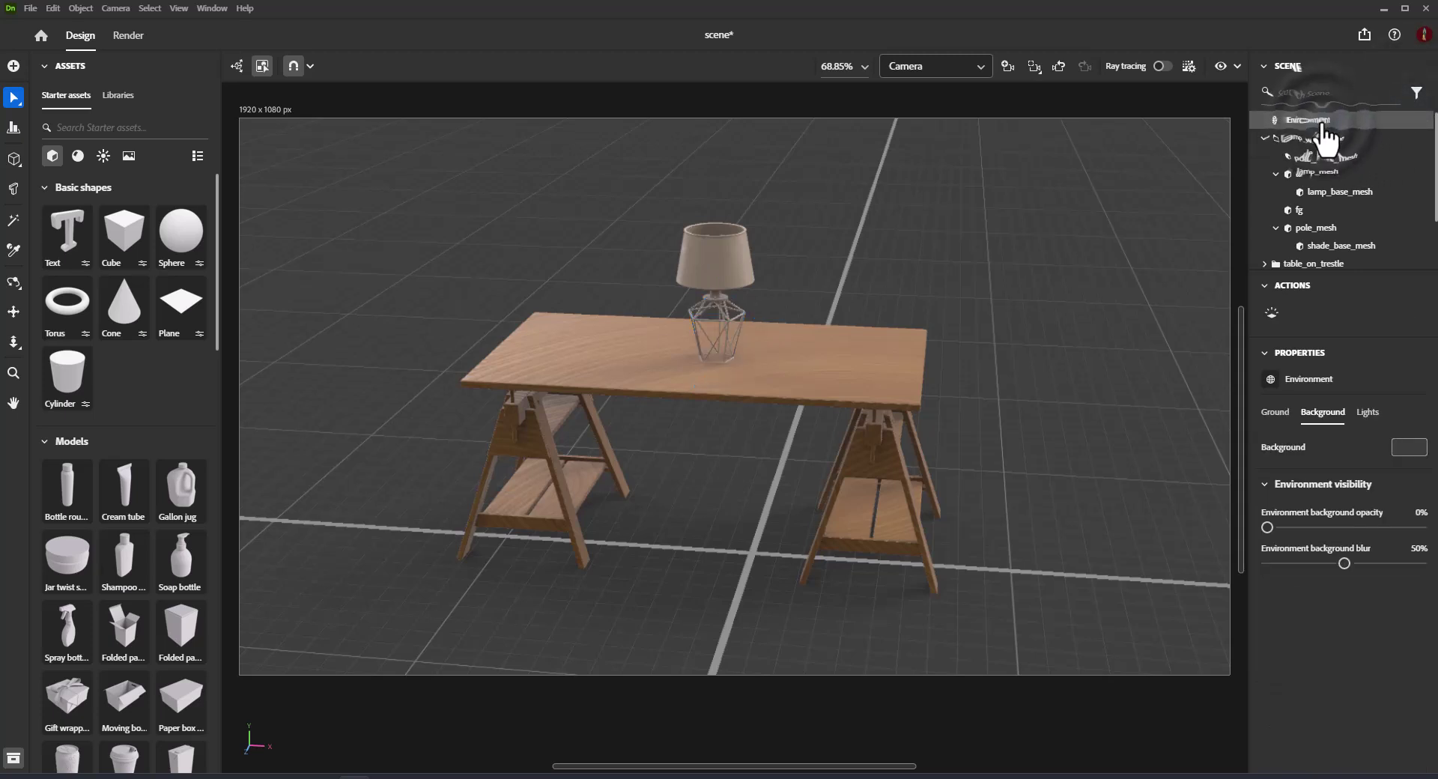
{"action": "left_click", "coordinate": [1366, 417]}
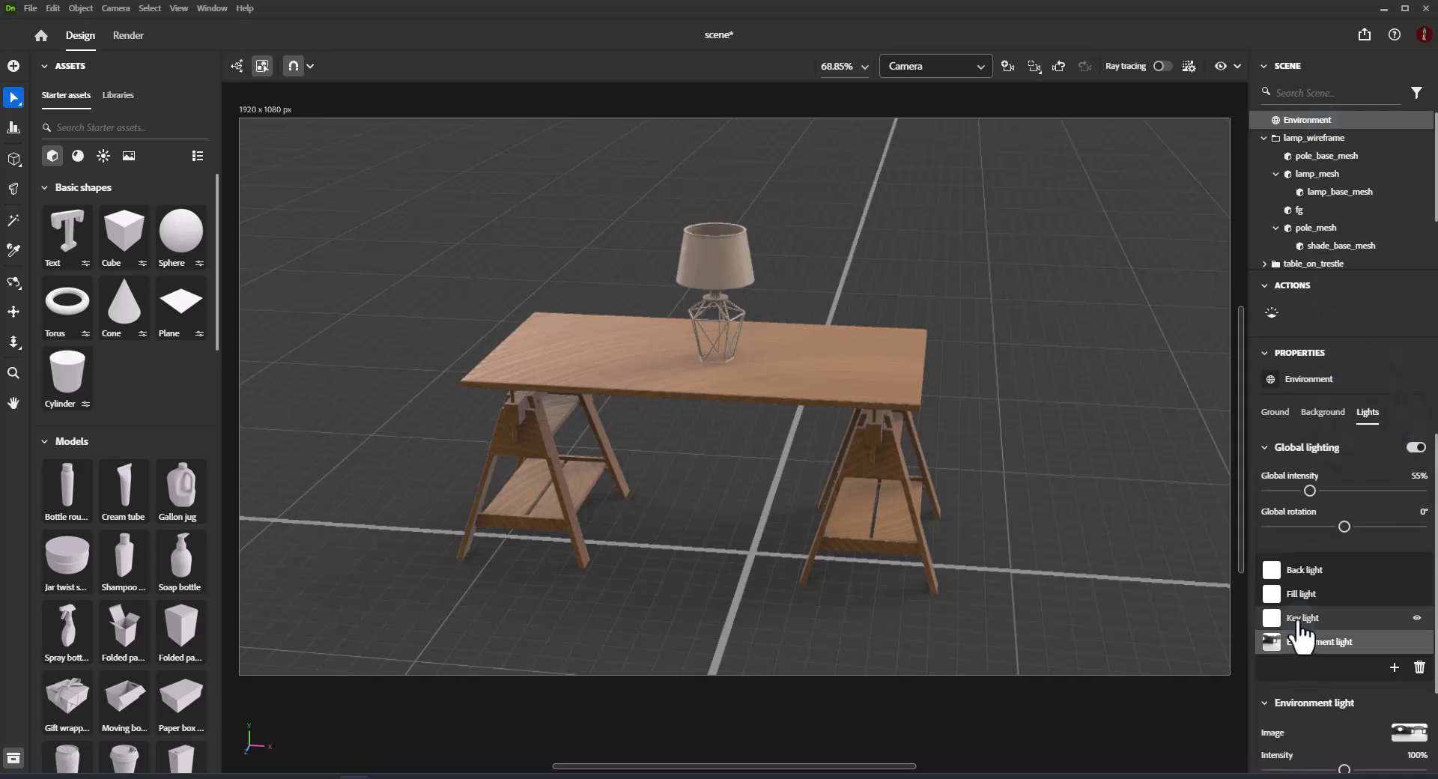
{"action": "left_click_drag", "start_coordinate": [1299, 622], "coordinate": [1299, 579]}
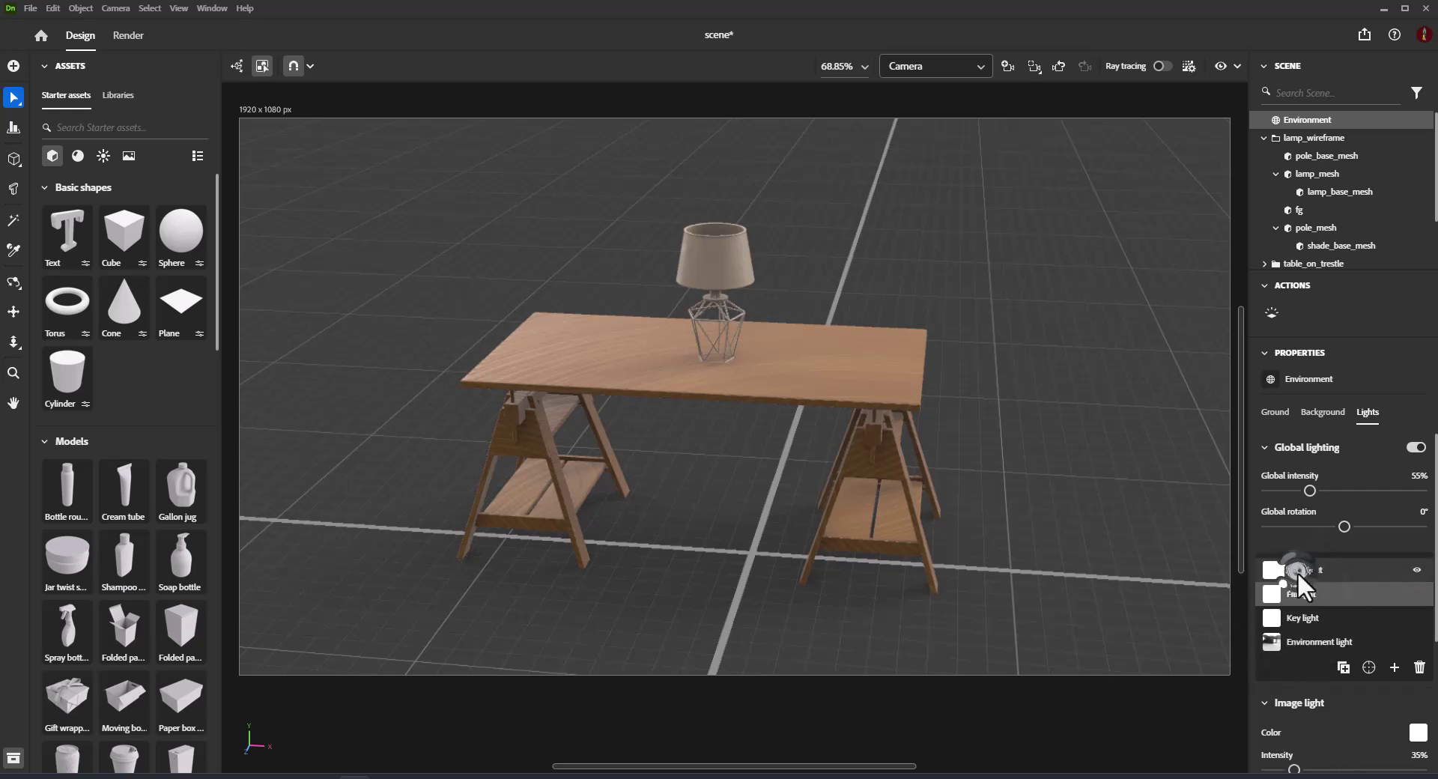
{"action": "left_click", "coordinate": [1298, 572]}
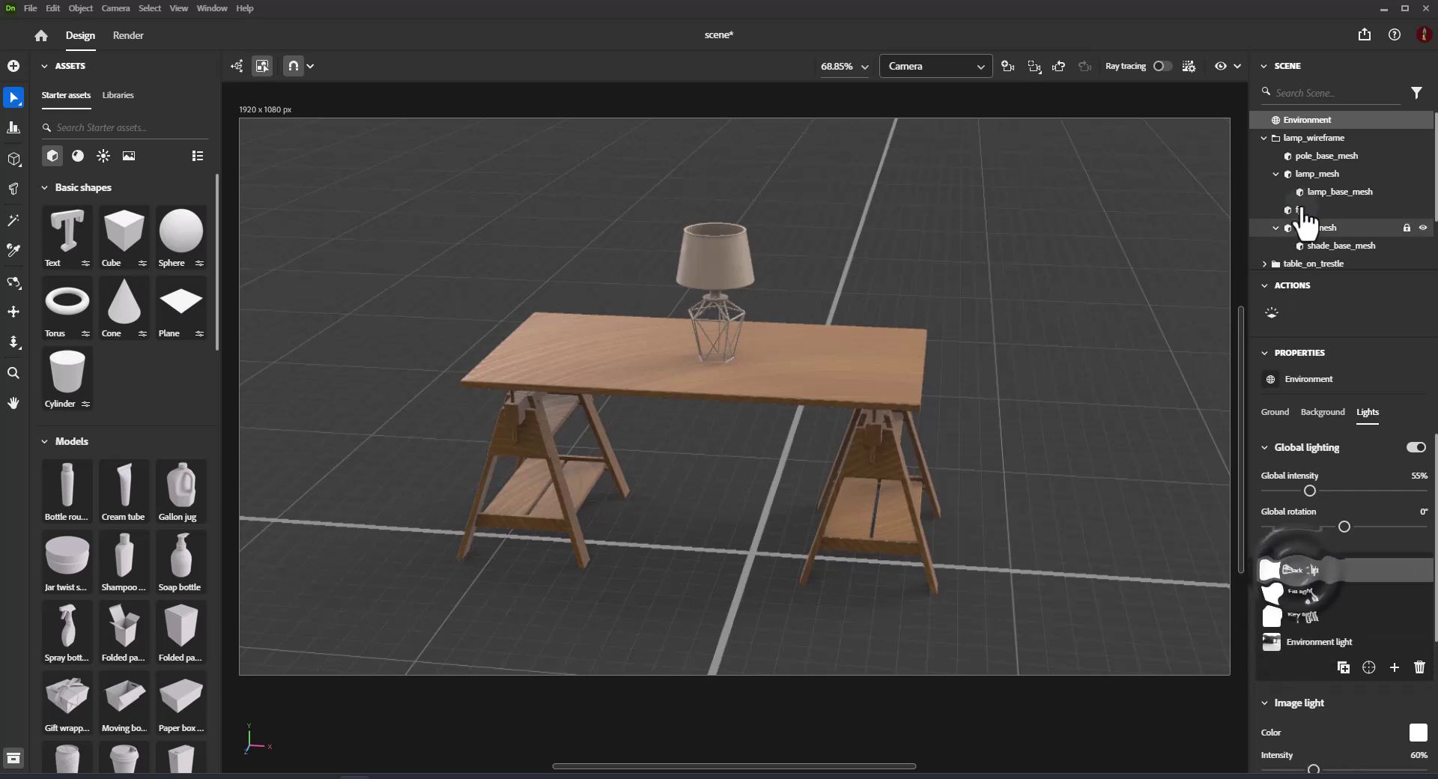
Select lamp_base_mesh and the trestle table in turn, ending with pole_base_mesh's Object settings
{"action": "left_click", "coordinate": [1308, 157]}
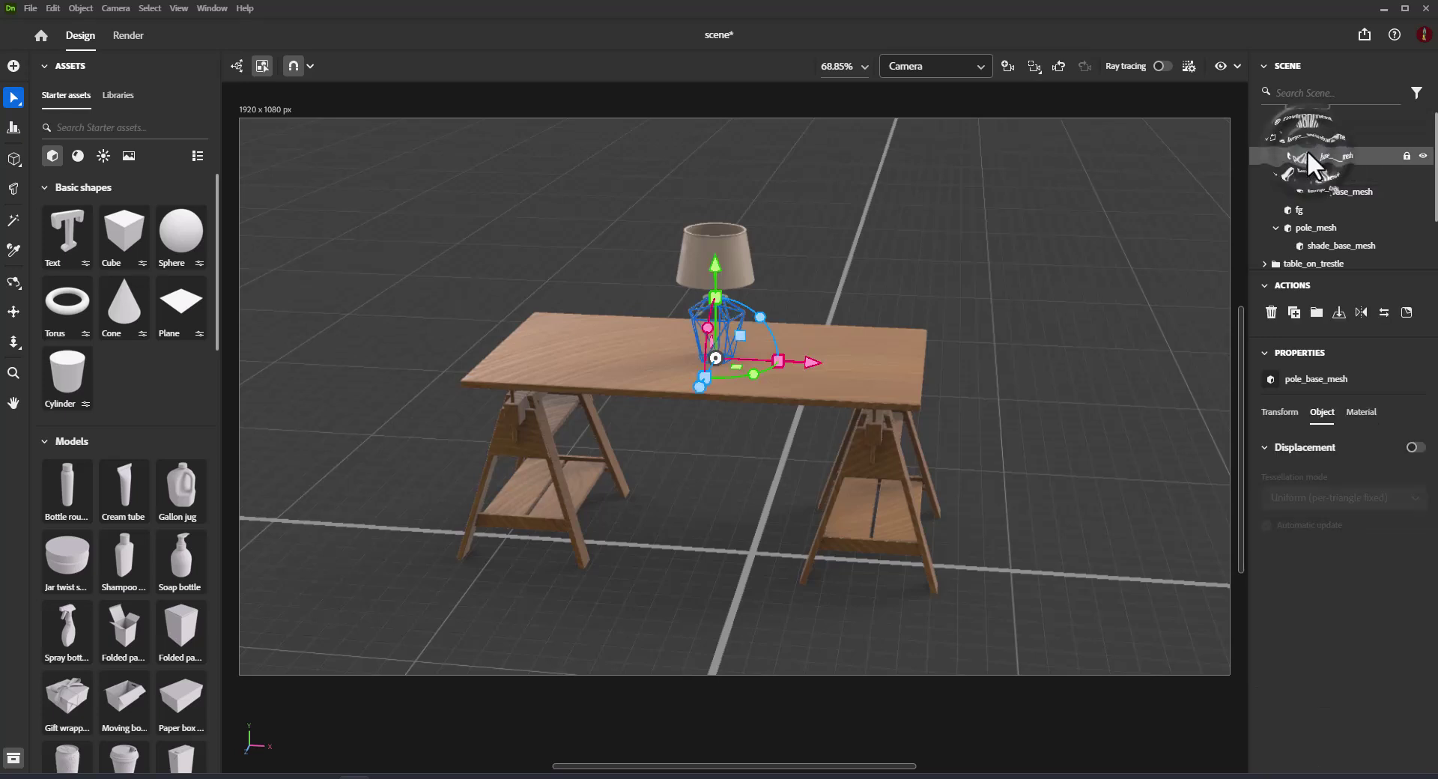
{"action": "left_click", "coordinate": [1312, 194]}
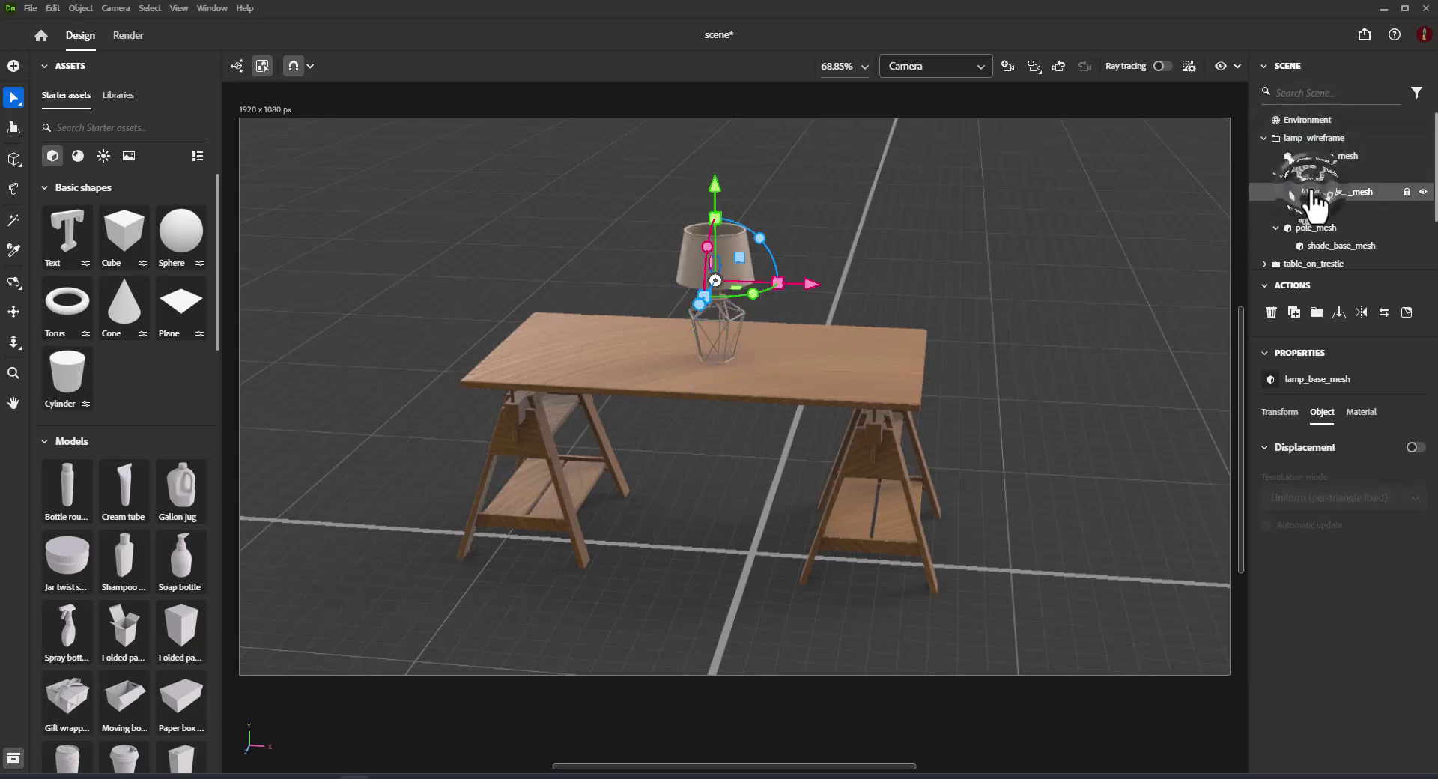
{"action": "left_click", "coordinate": [844, 370]}
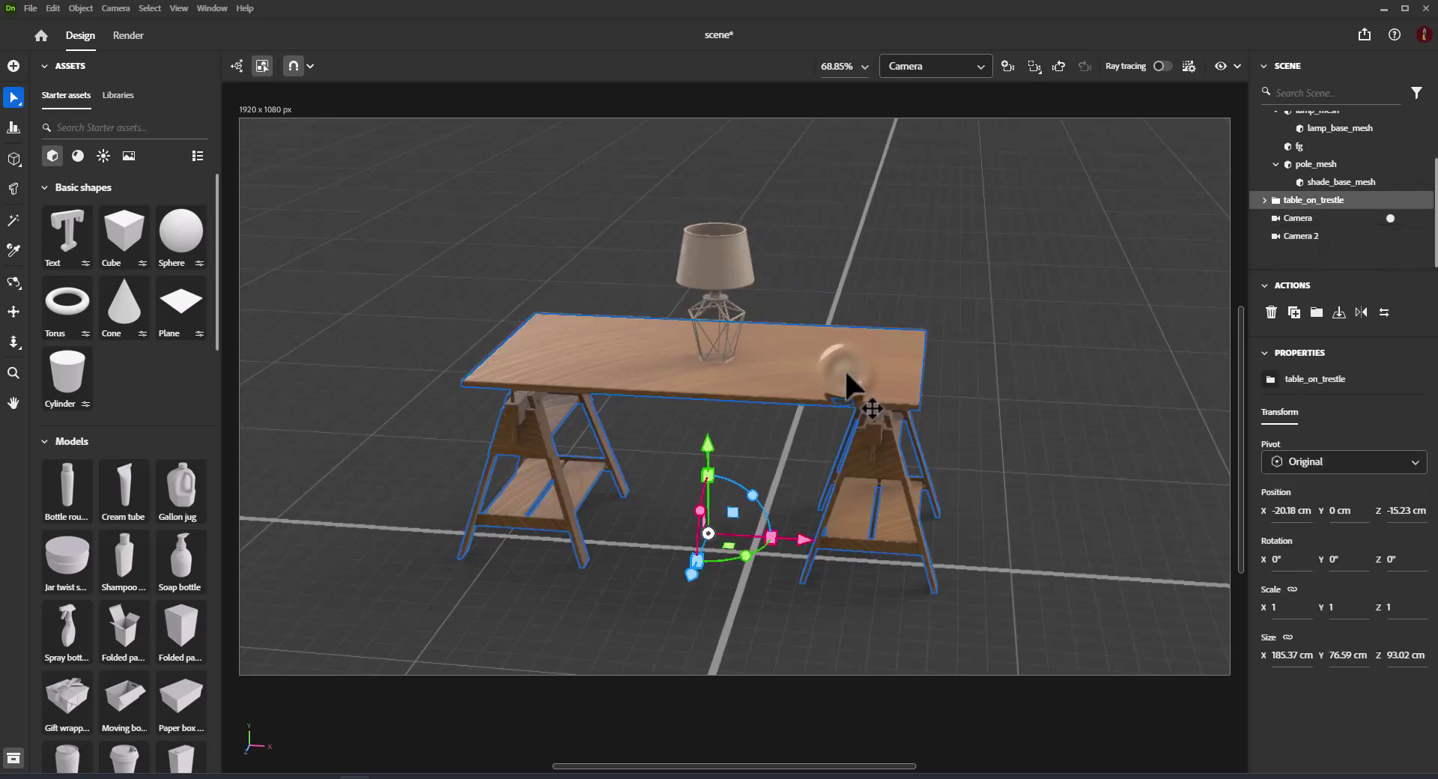
{"action": "scroll", "coordinate": [1318, 197], "scroll_direction": "up", "scroll_amount": 3}
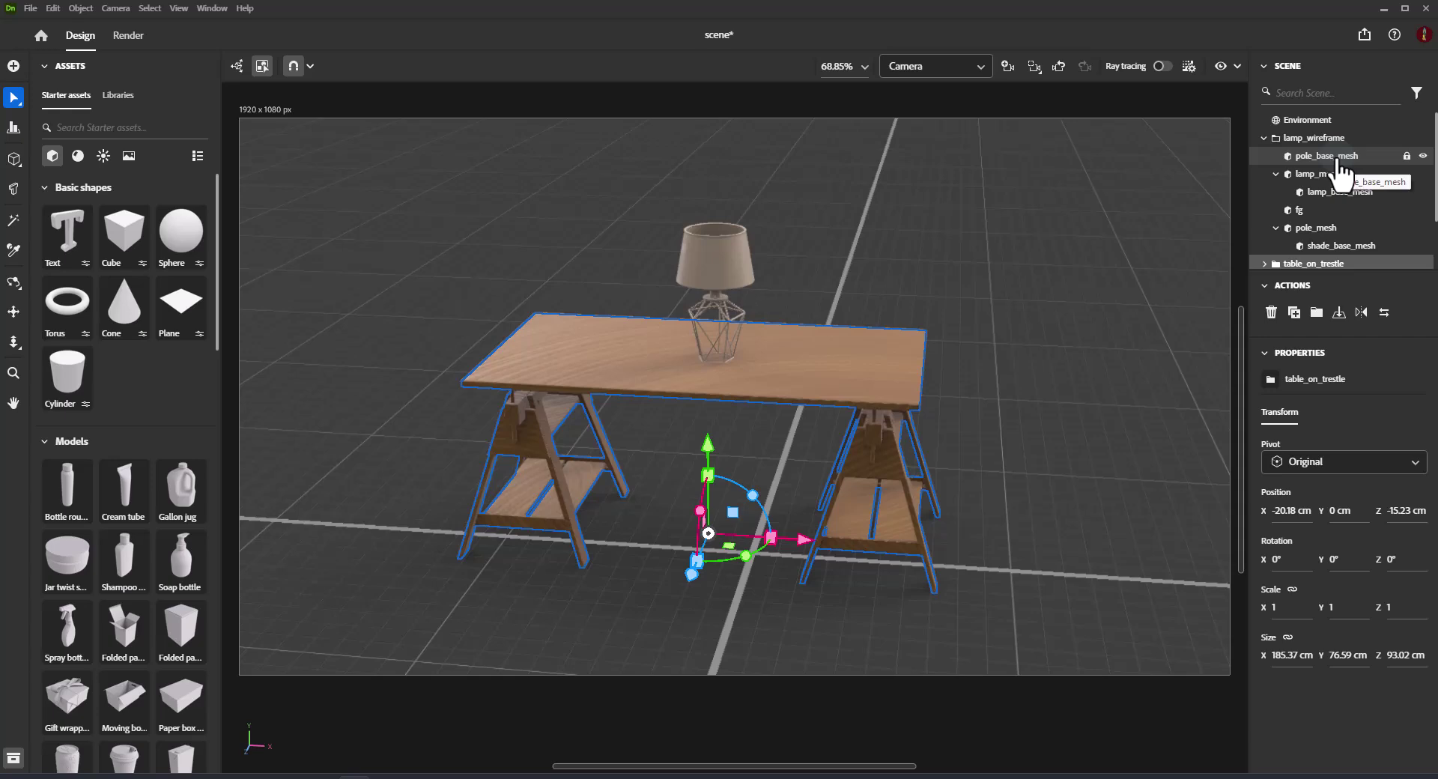
{"action": "left_click", "coordinate": [1336, 157]}
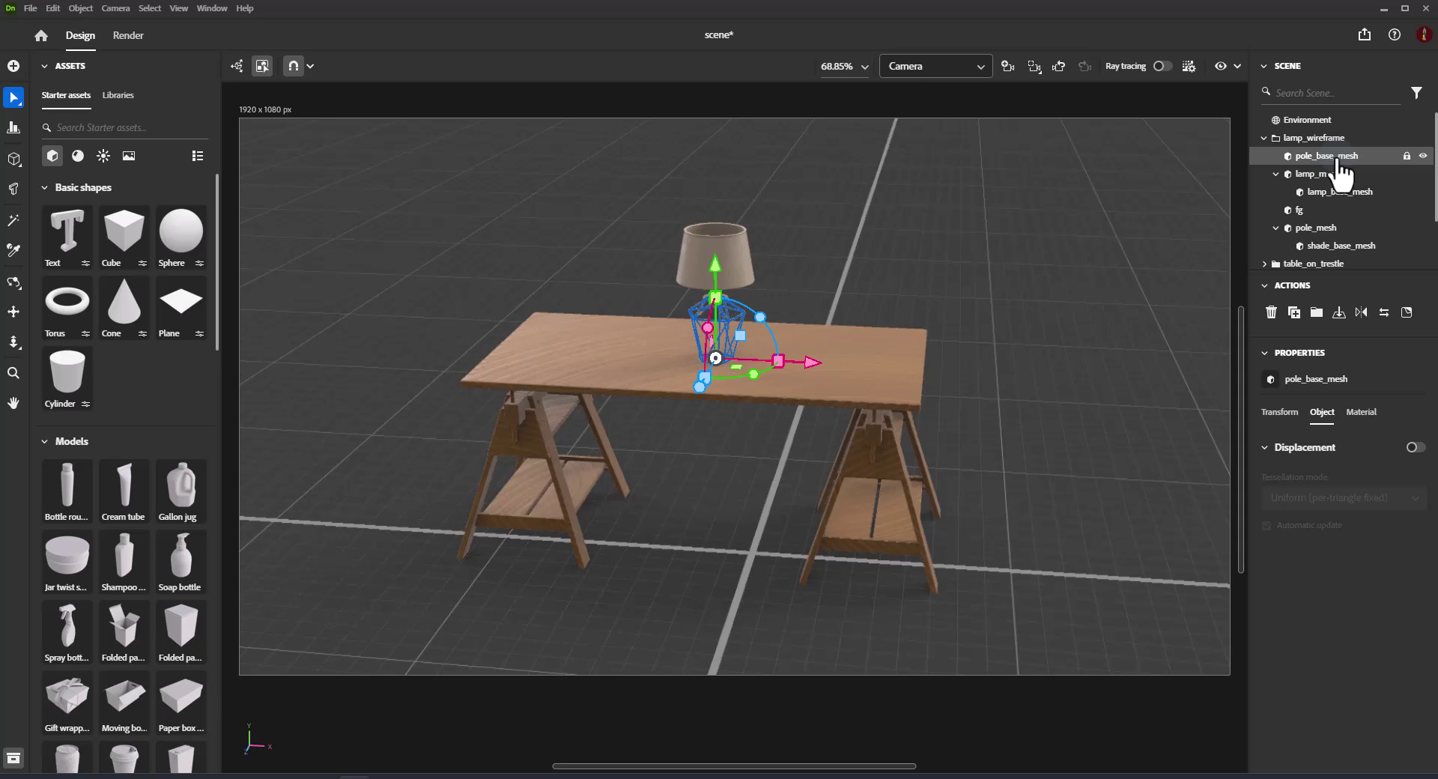
Nest lamp_base_mesh, pole_base_mesh, lamp_mesh, fg and shade_base_mesh under pole_mesh, then select the table
{"action": "left_click", "coordinate": [1335, 196], "text": "ctrl"}
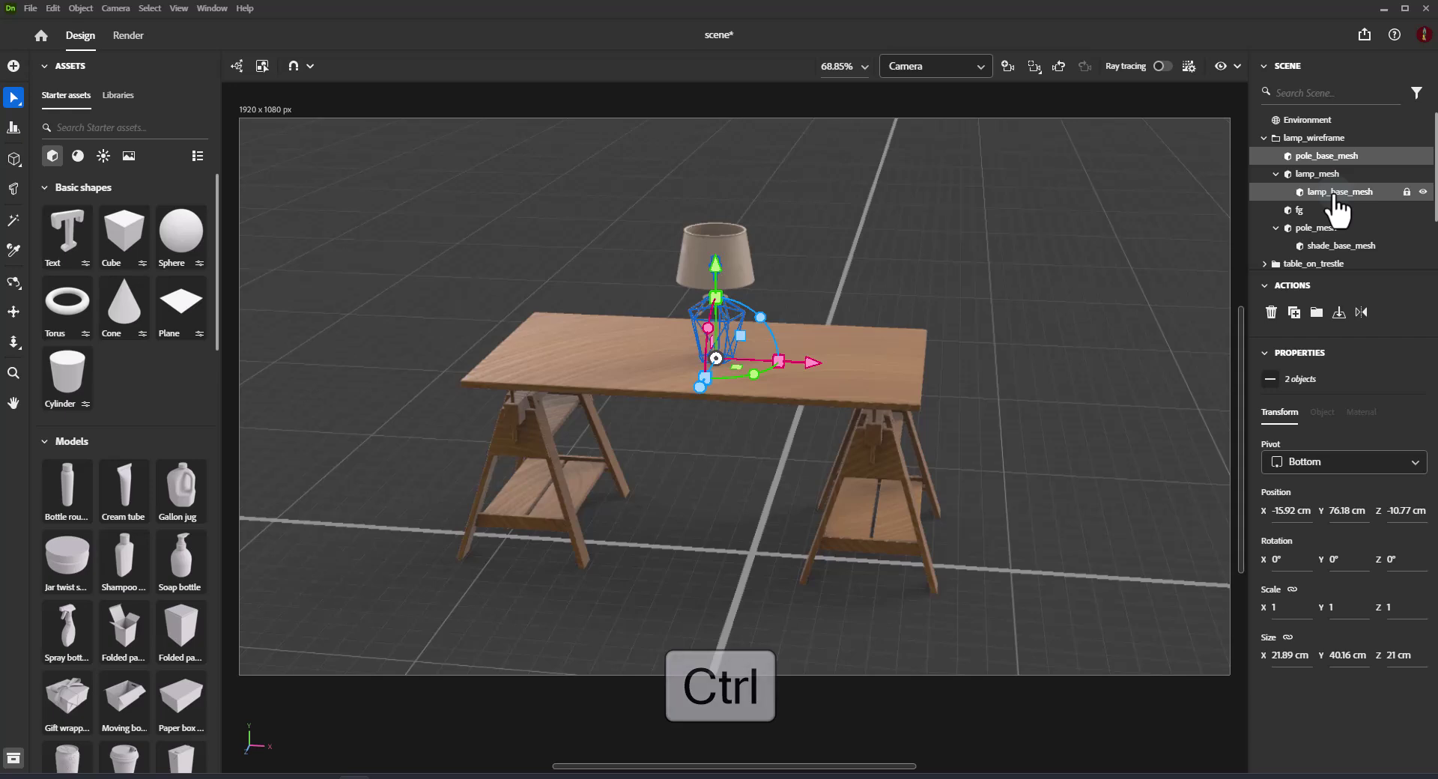
{"action": "left_click_drag", "start_coordinate": [1333, 196], "coordinate": [1353, 153]}
{"action": "left_click", "coordinate": [1349, 137]}
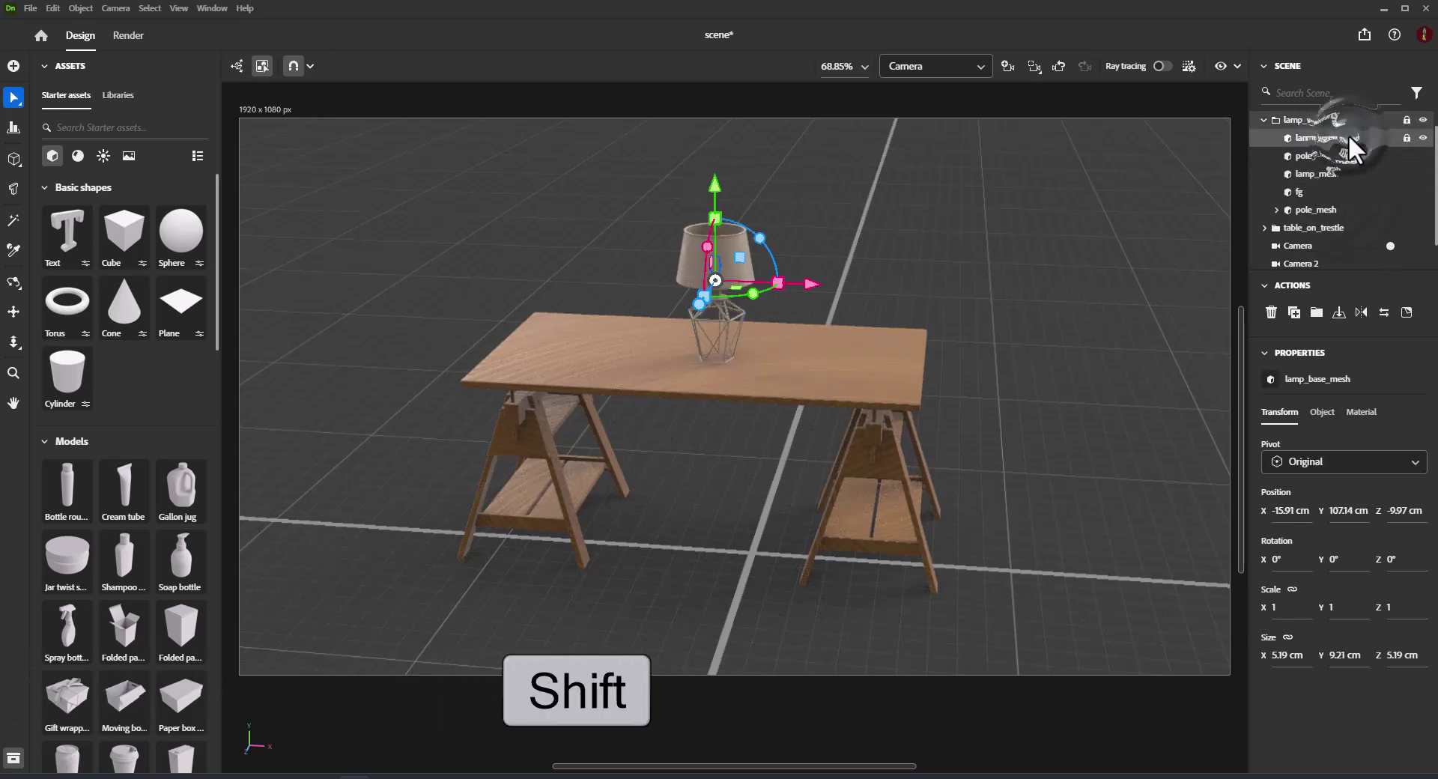
{"action": "left_click", "coordinate": [1340, 192], "text": "shift"}
{"action": "left_click_drag", "start_coordinate": [1340, 196], "coordinate": [1317, 212]}
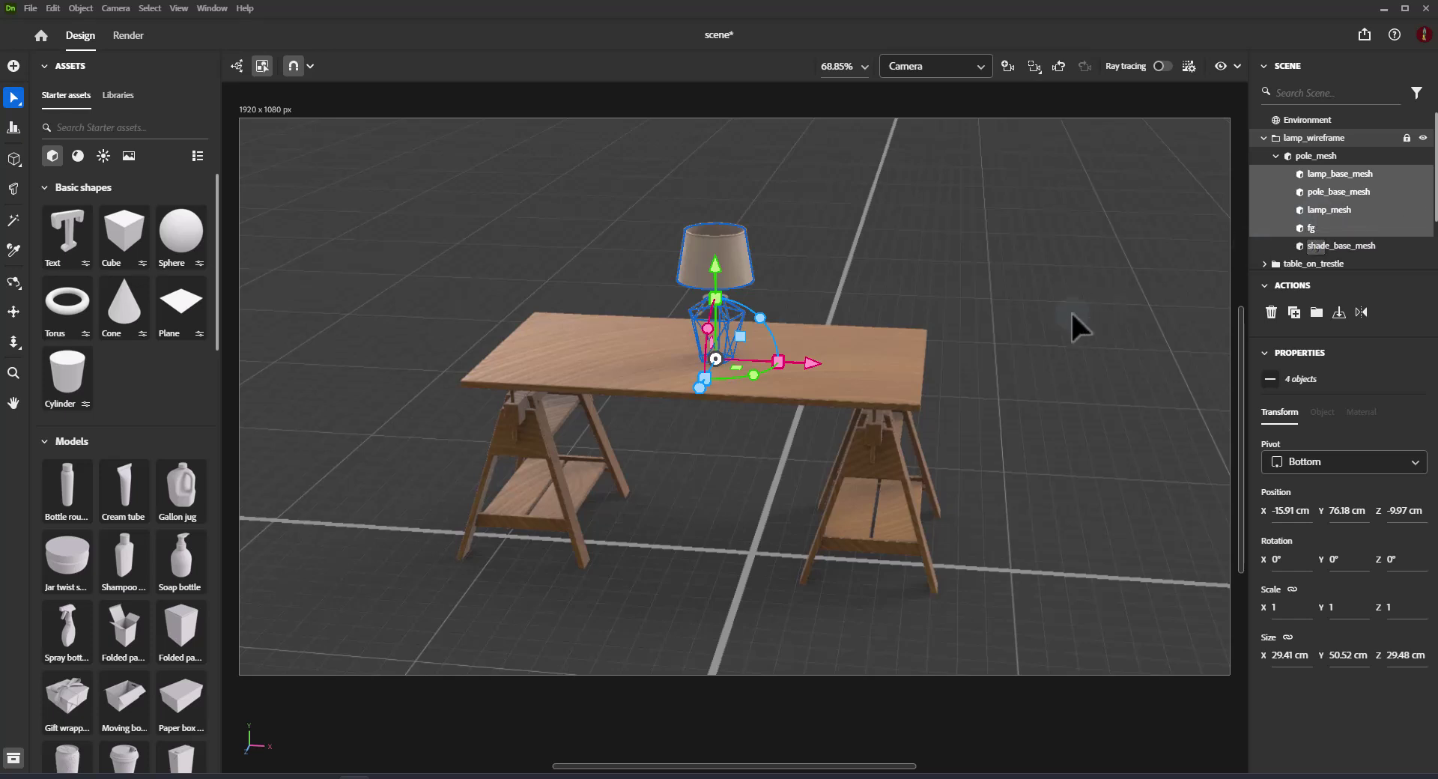
{"action": "left_click", "coordinate": [906, 362]}
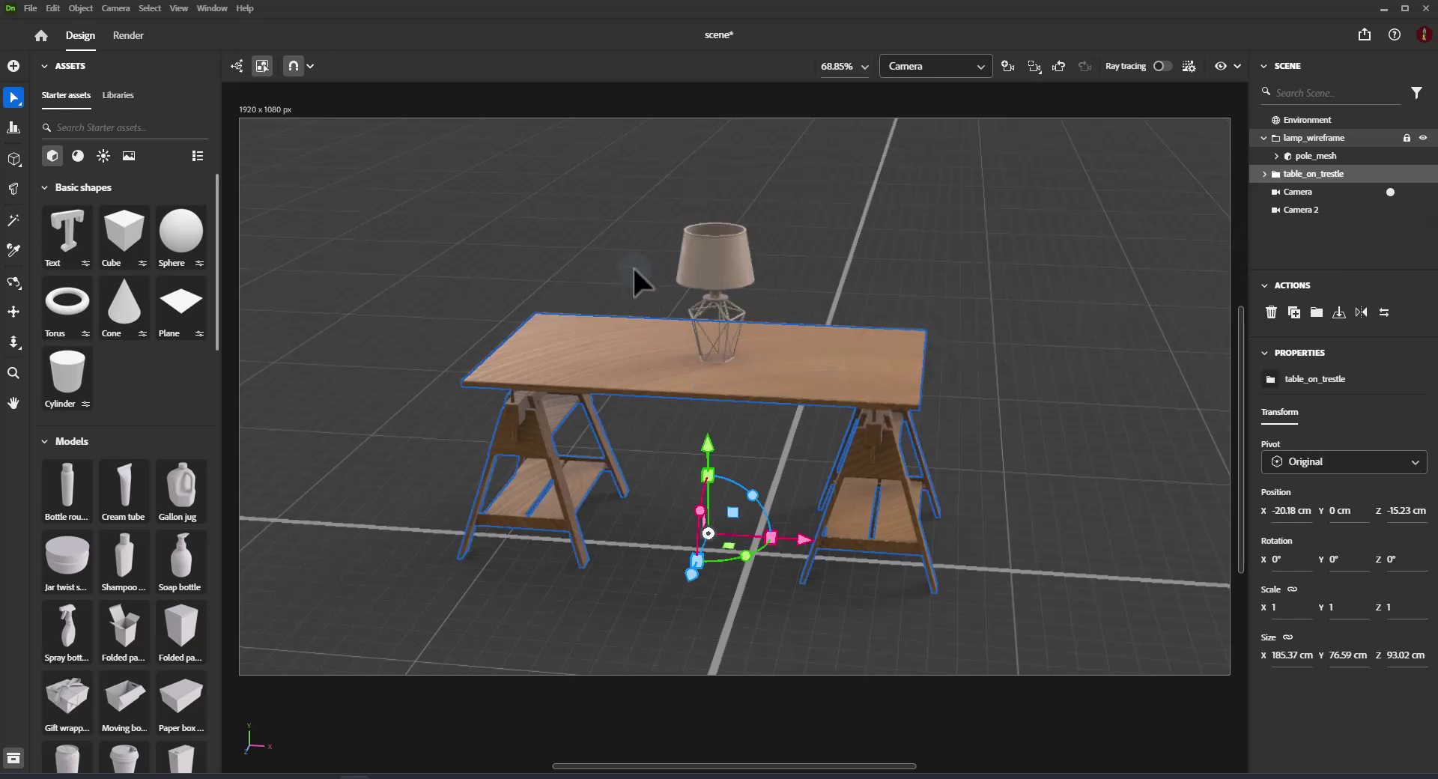
Select the lamp group, its fg lampshade, a shelf and the table top in the viewport
{"action": "left_click", "coordinate": [721, 252]}
{"action": "double_click", "coordinate": [722, 251]}
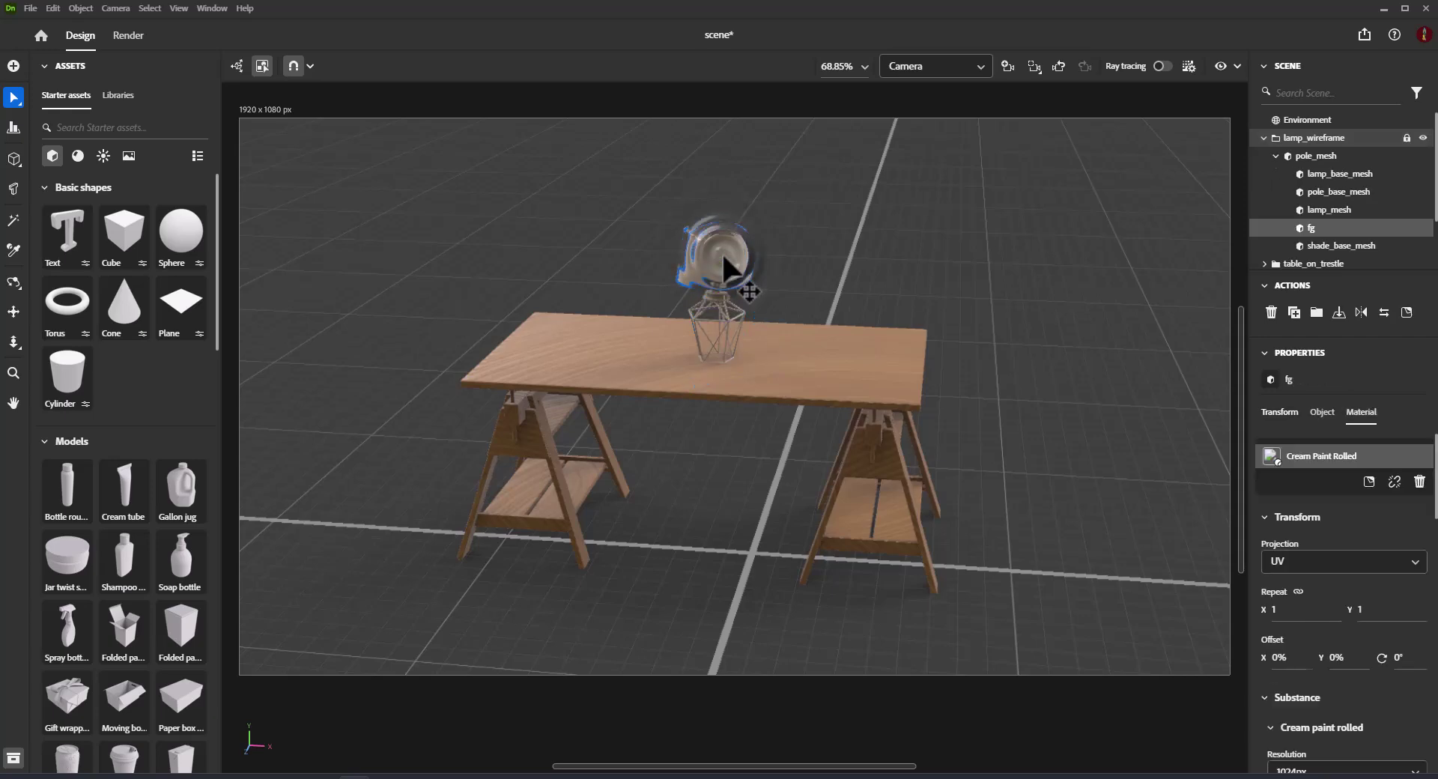
{"action": "double_click", "coordinate": [896, 508]}
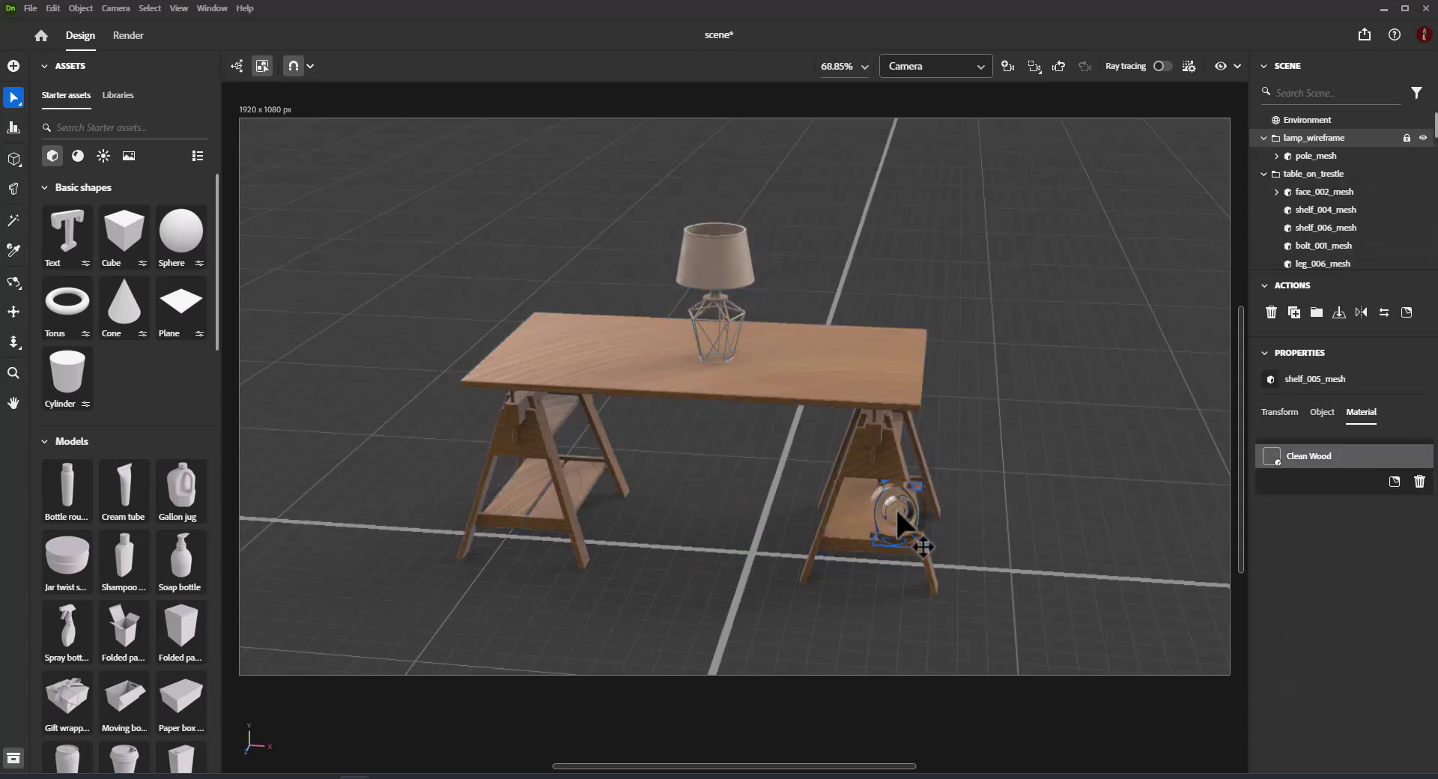
{"action": "left_click", "coordinate": [701, 248]}
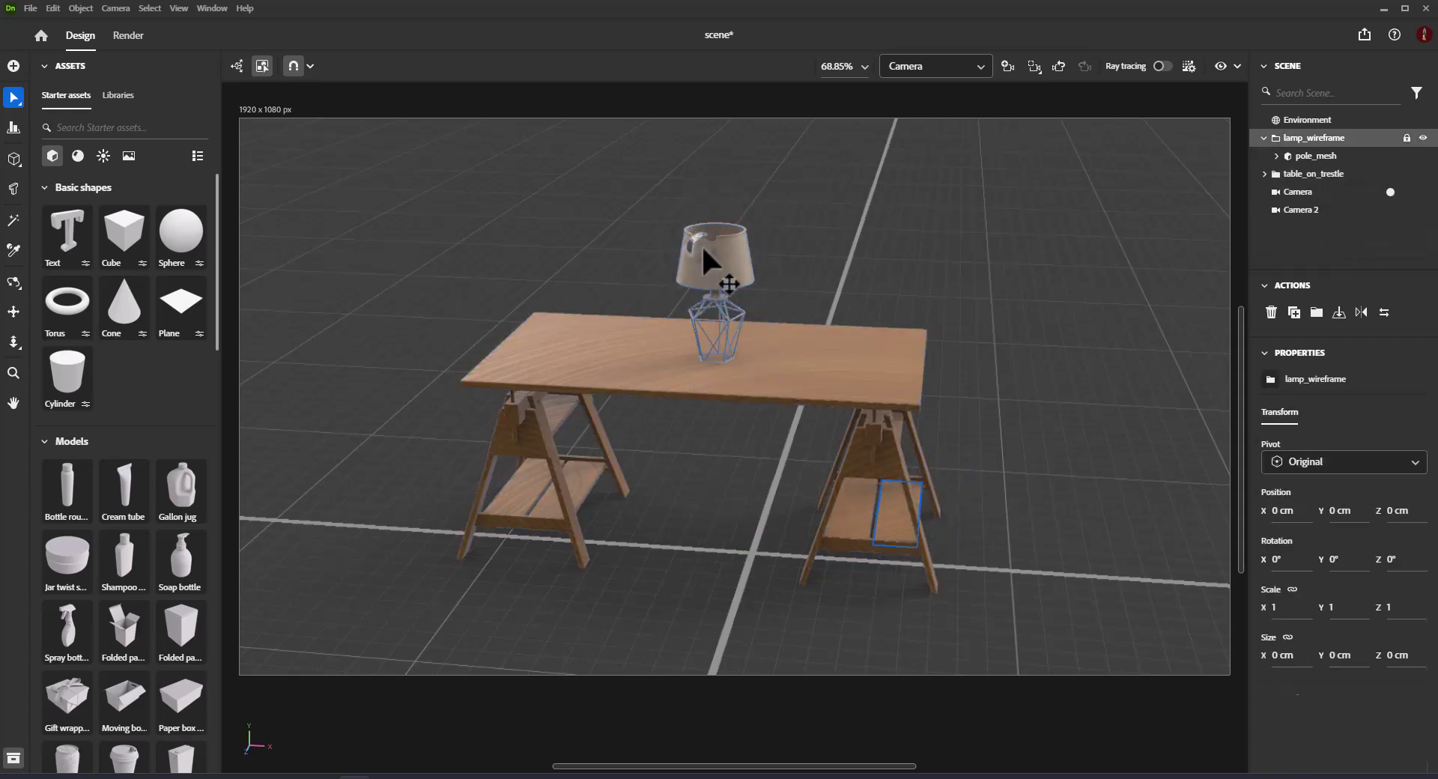
{"action": "double_click", "coordinate": [701, 245]}
{"action": "left_click", "coordinate": [1095, 267]}
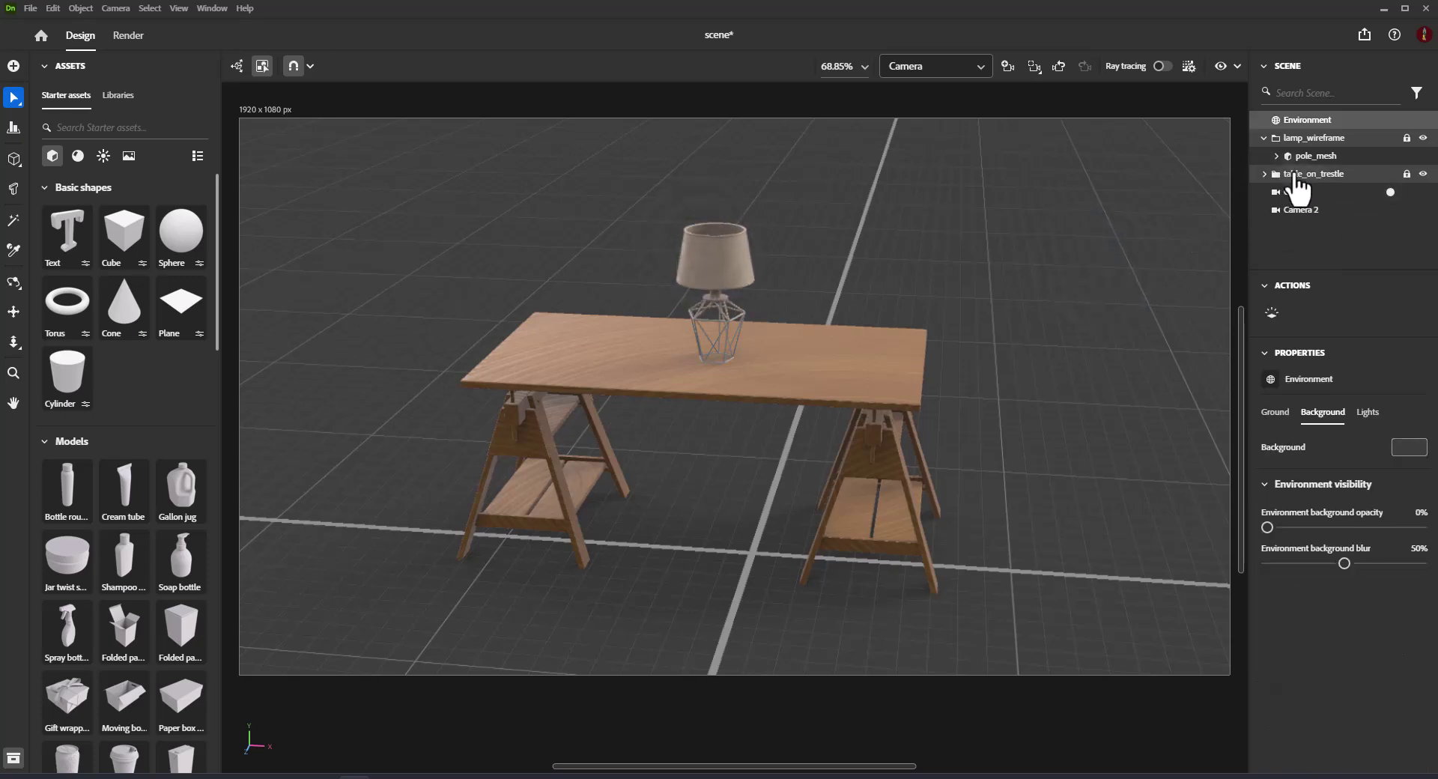
{"action": "double_click", "coordinate": [863, 354]}
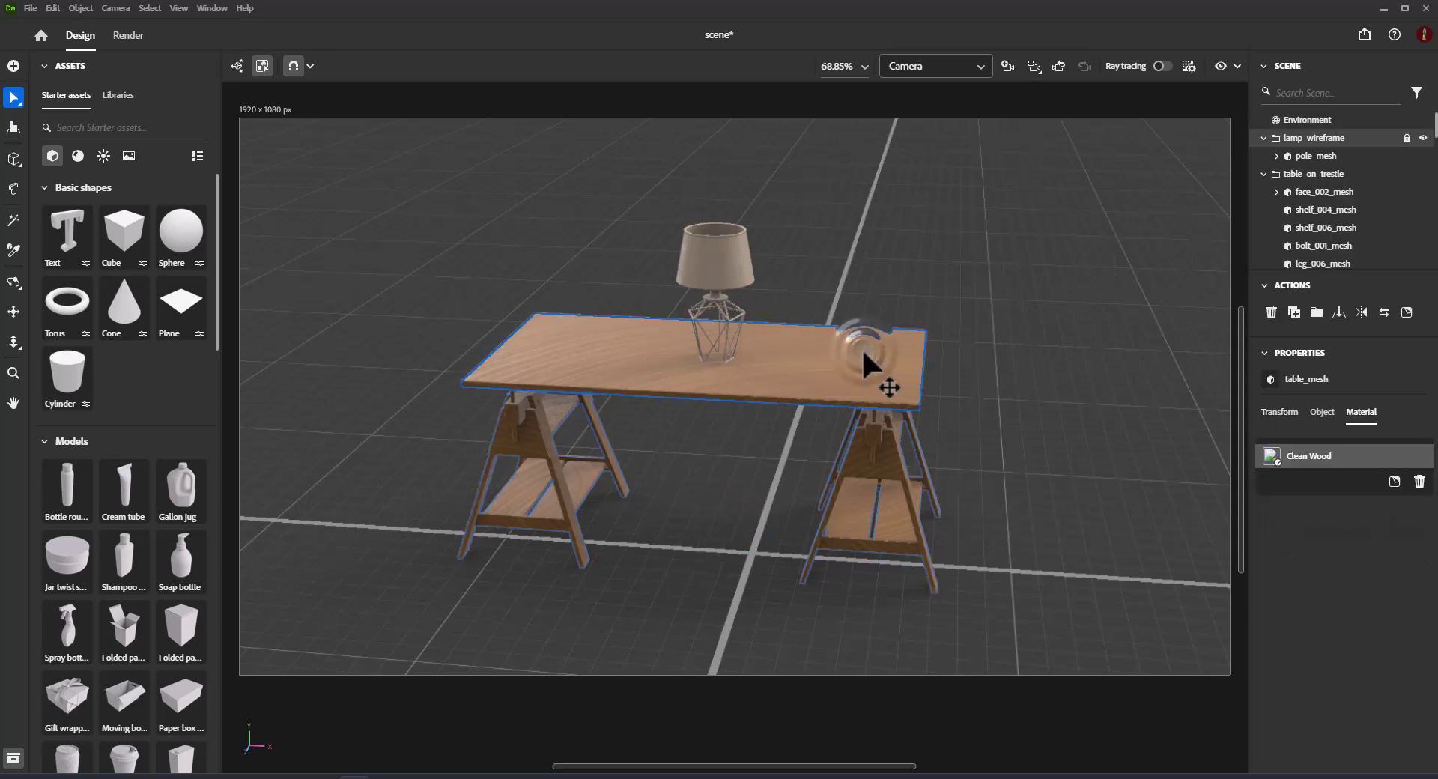
{"action": "left_click", "coordinate": [959, 230]}
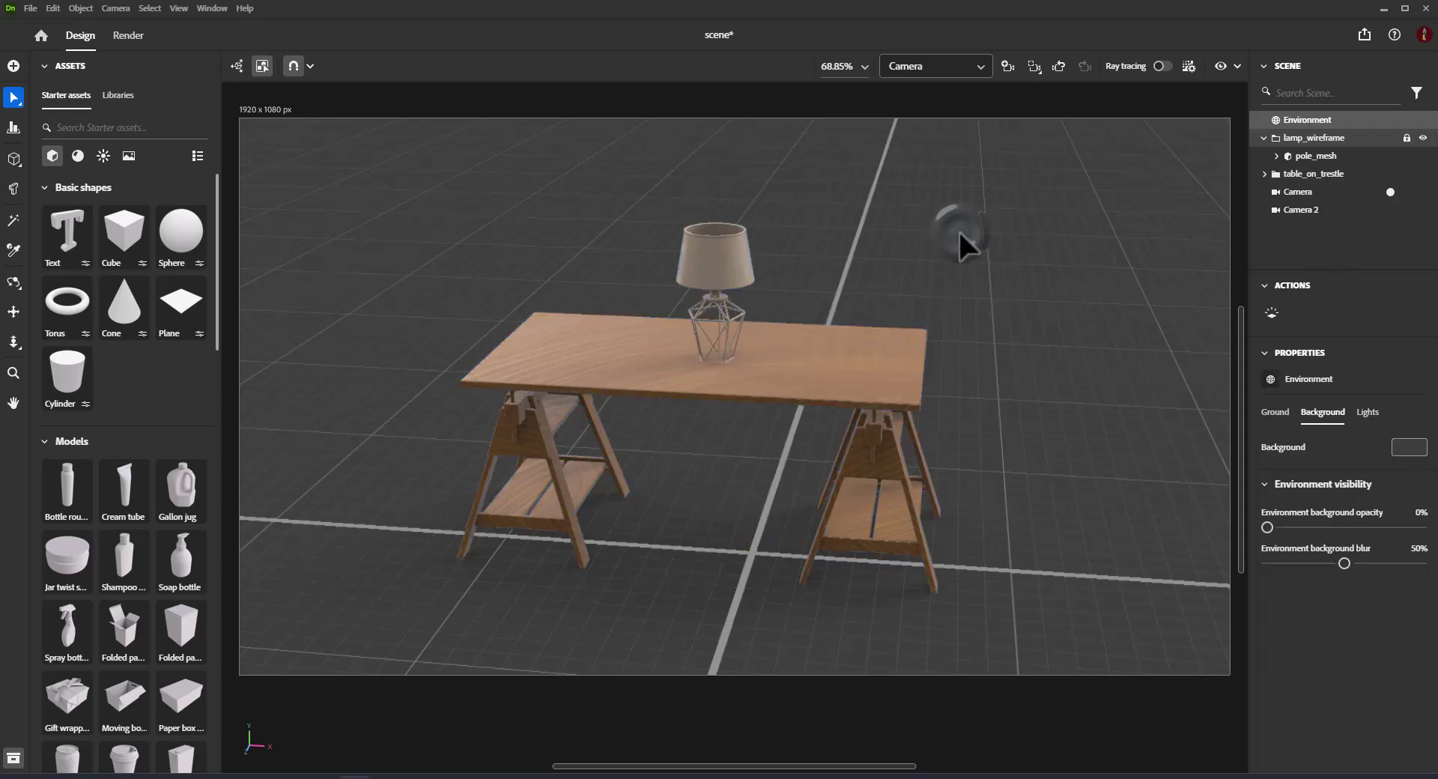
Expand table_on_trestle's child meshes in the Scene panel and select shelf_004_mesh
{"action": "left_click", "coordinate": [1264, 175]}
{"action": "left_click", "coordinate": [1265, 177]}
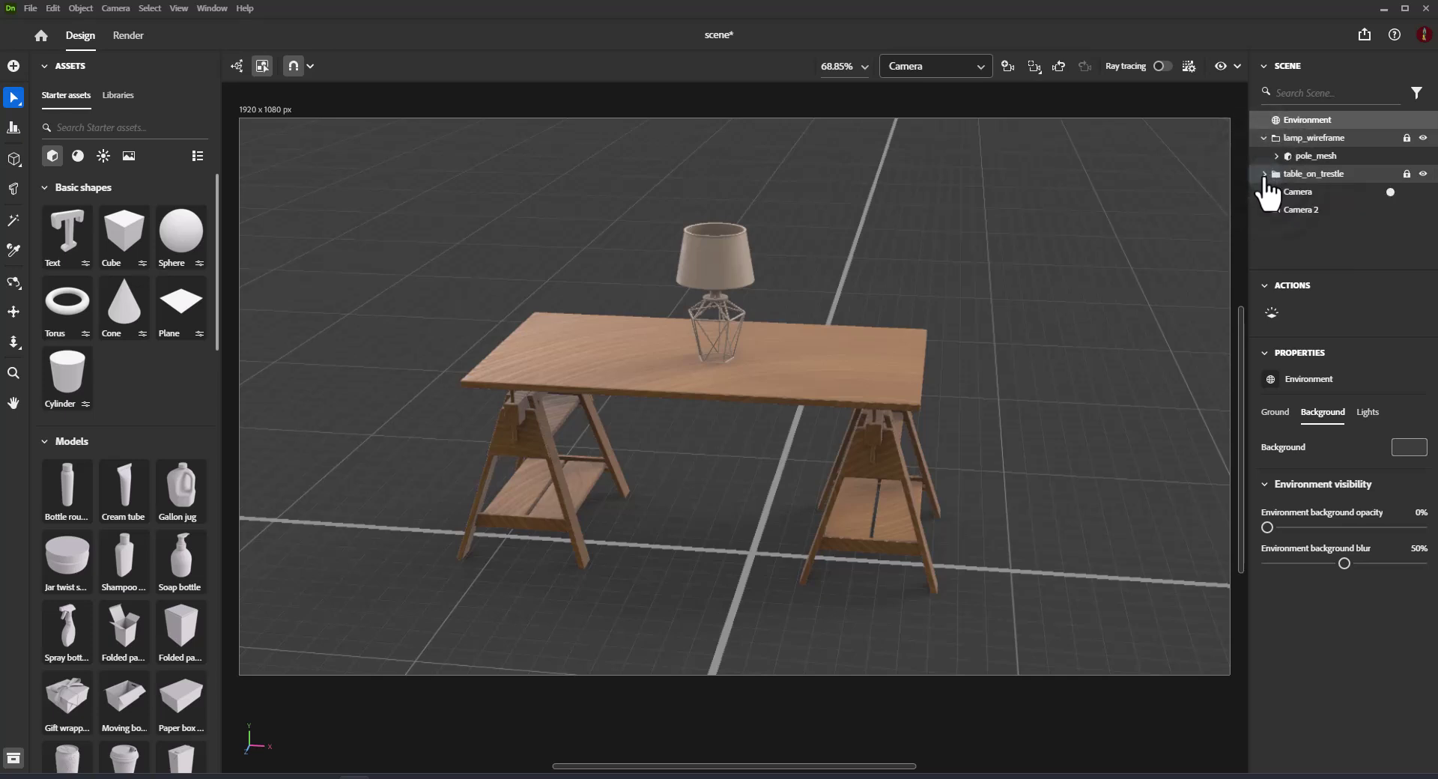
{"action": "left_click", "coordinate": [1266, 176]}
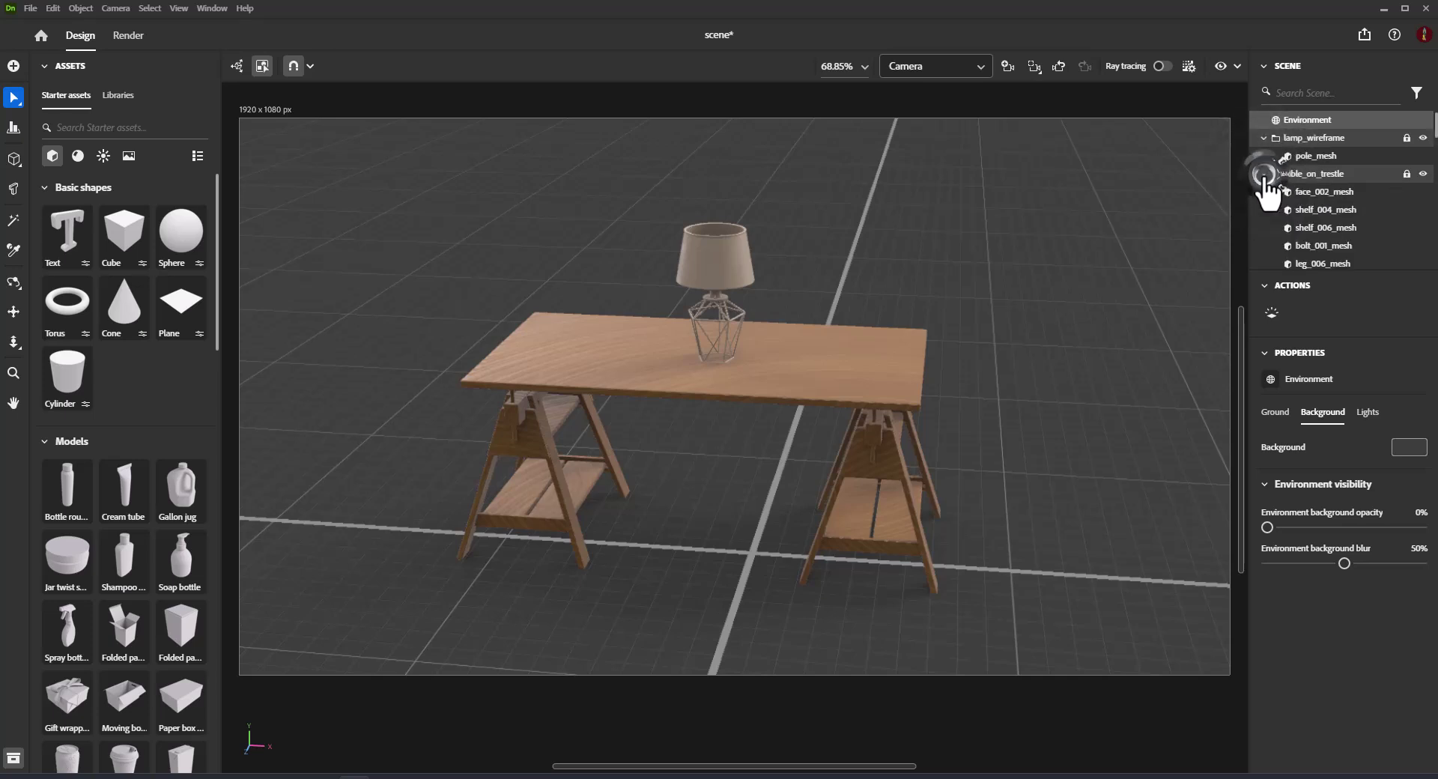
{"action": "left_click", "coordinate": [1304, 211]}
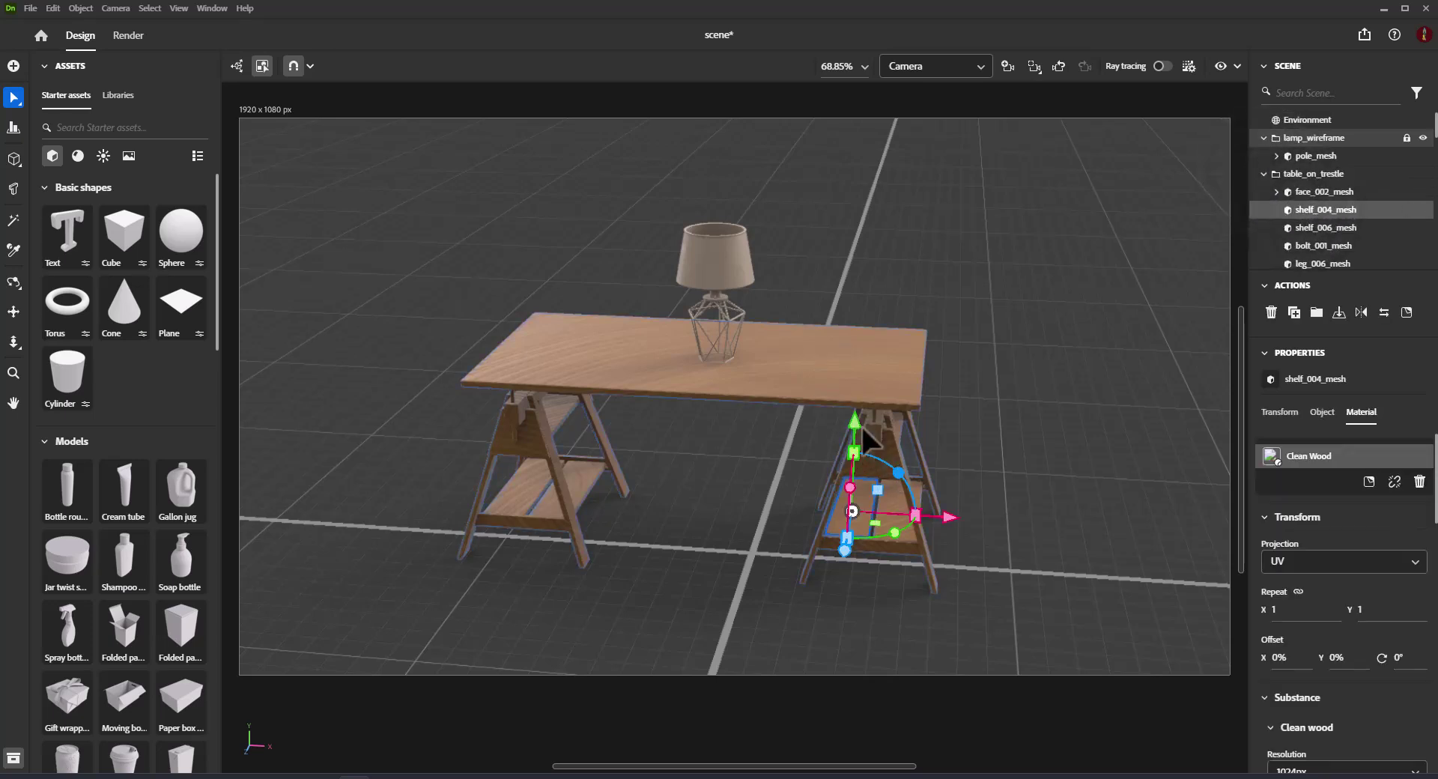
Slide the lamp right to Position X -9.95 cm, then select shelf_004_mesh and shelf_006_mesh
{"action": "left_click", "coordinate": [739, 280]}
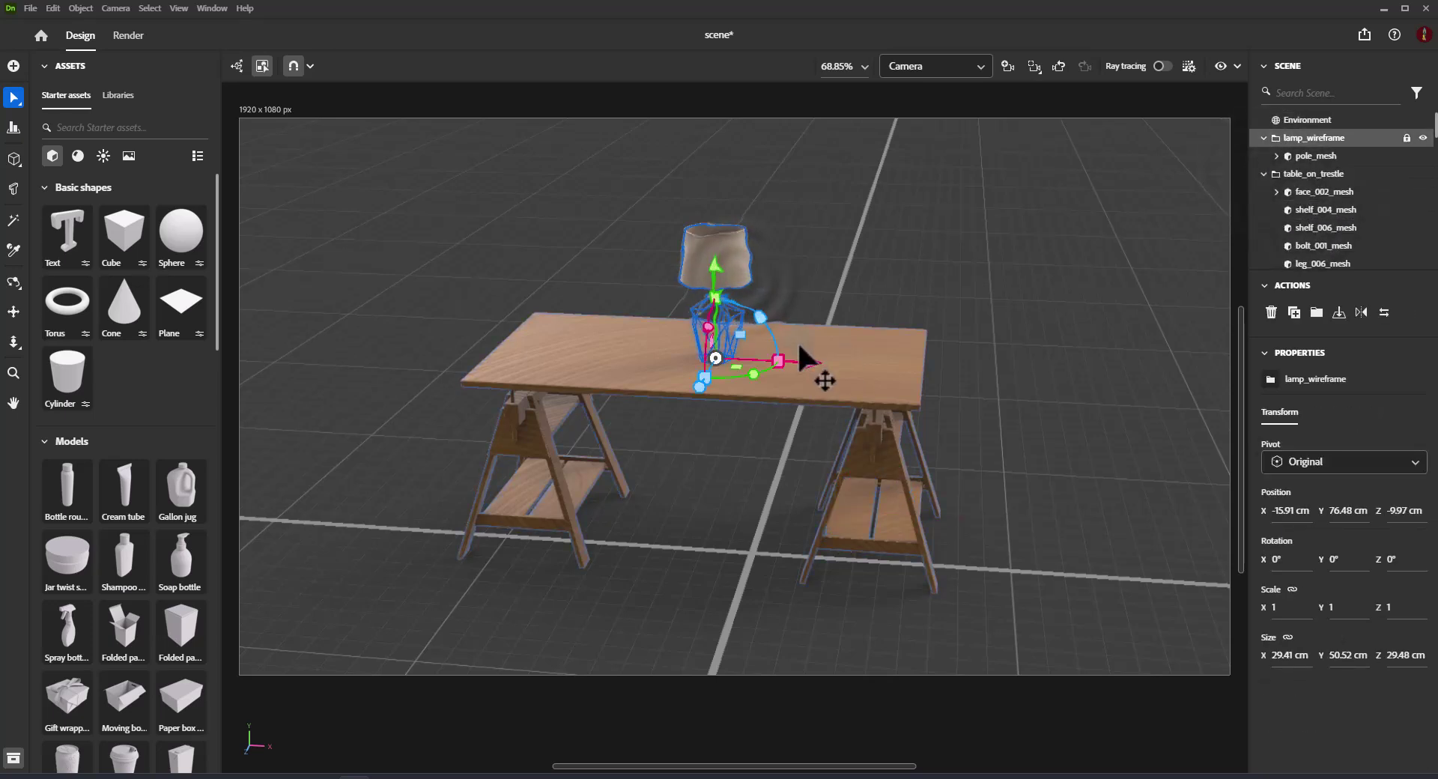
{"action": "left_click_drag", "start_coordinate": [807, 353], "coordinate": [822, 353]}
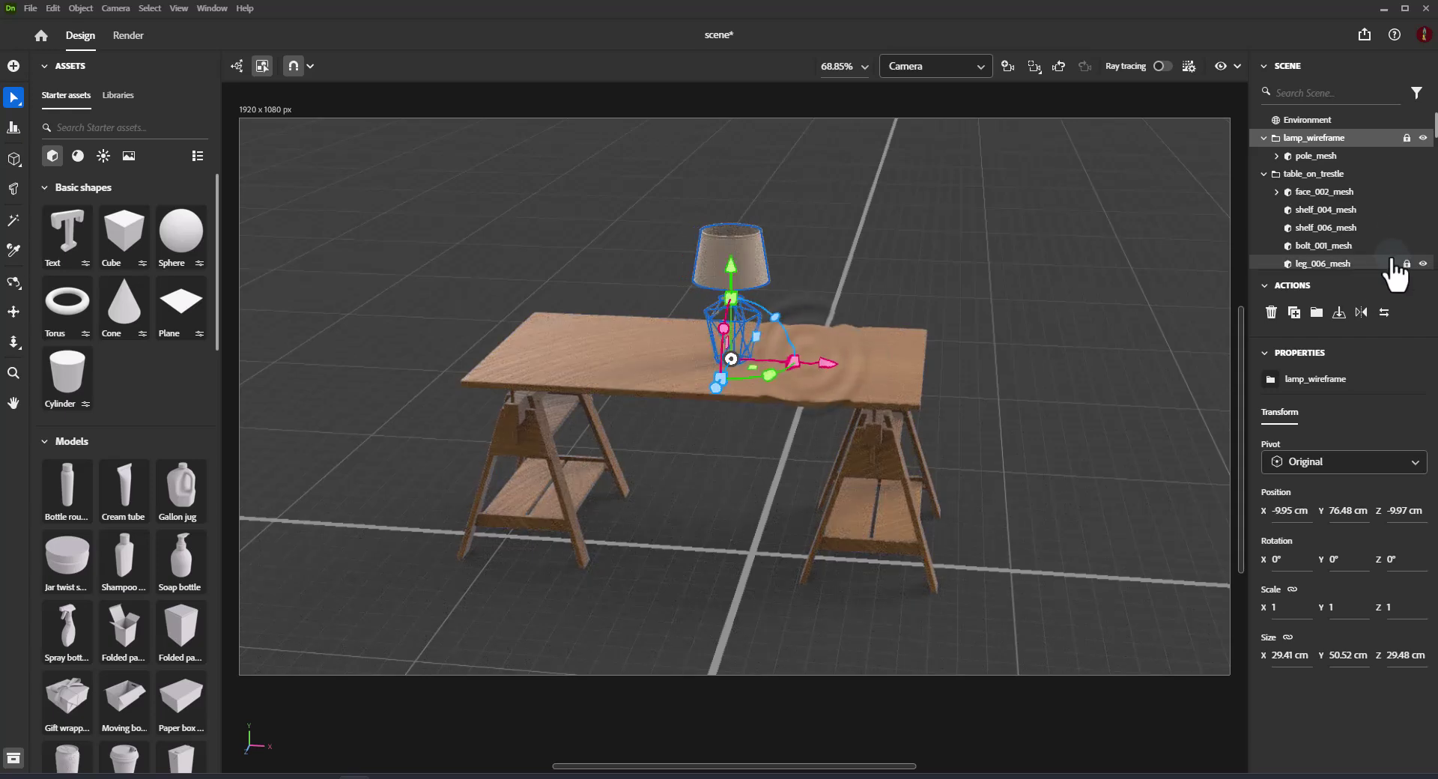
{"action": "left_click", "coordinate": [1344, 213]}
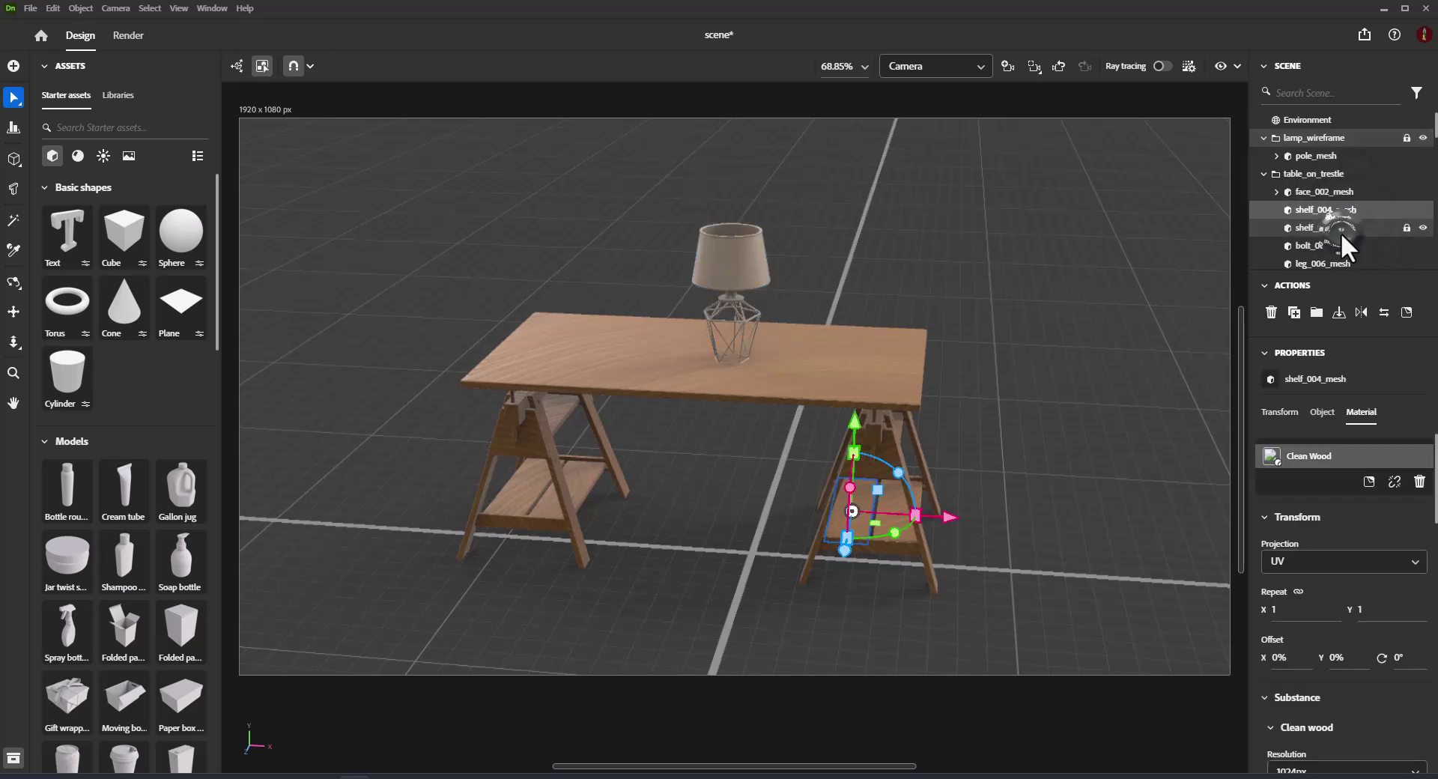
{"action": "left_click", "coordinate": [1341, 231]}
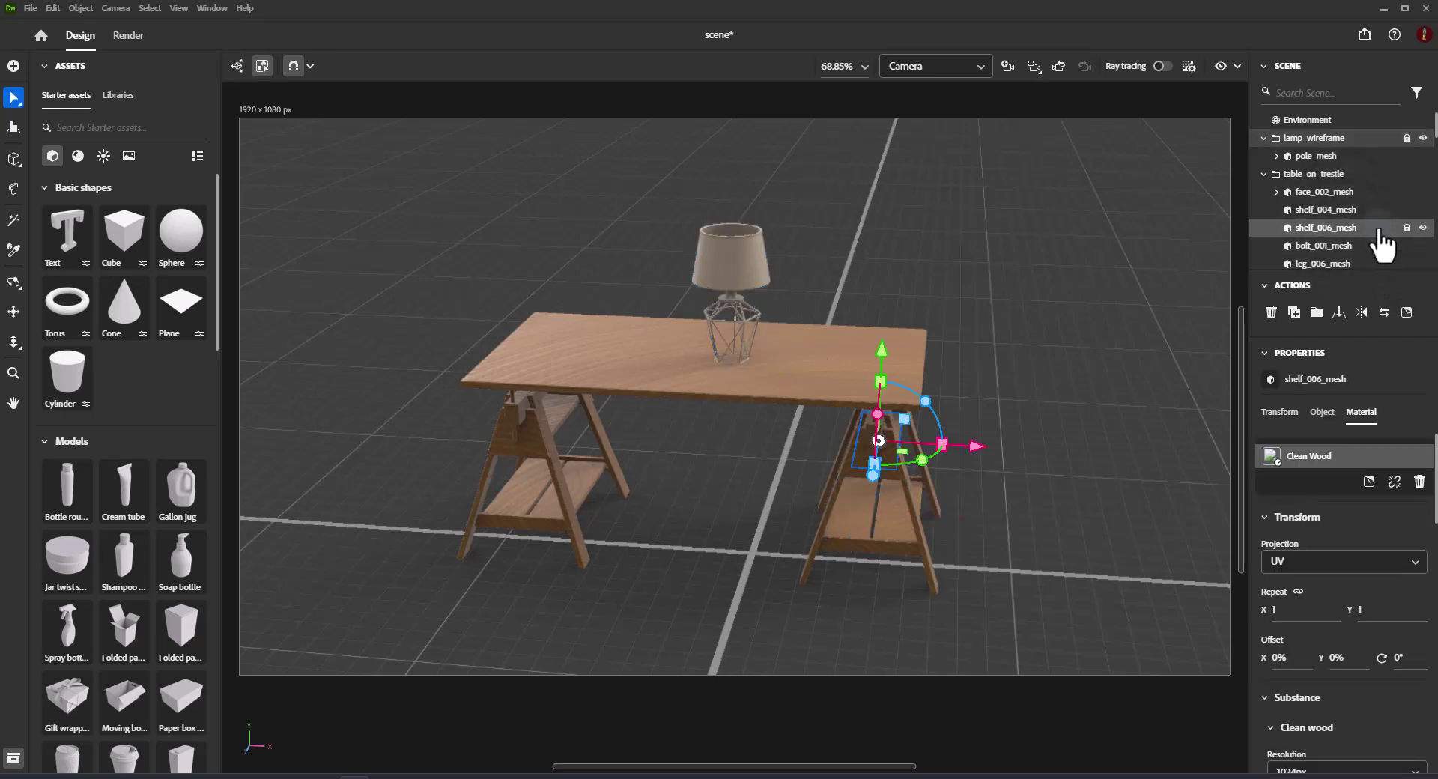
Lock table_on_trestle, face_002_mesh and shelf_004_mesh against edits
{"action": "left_click", "coordinate": [1407, 176]}
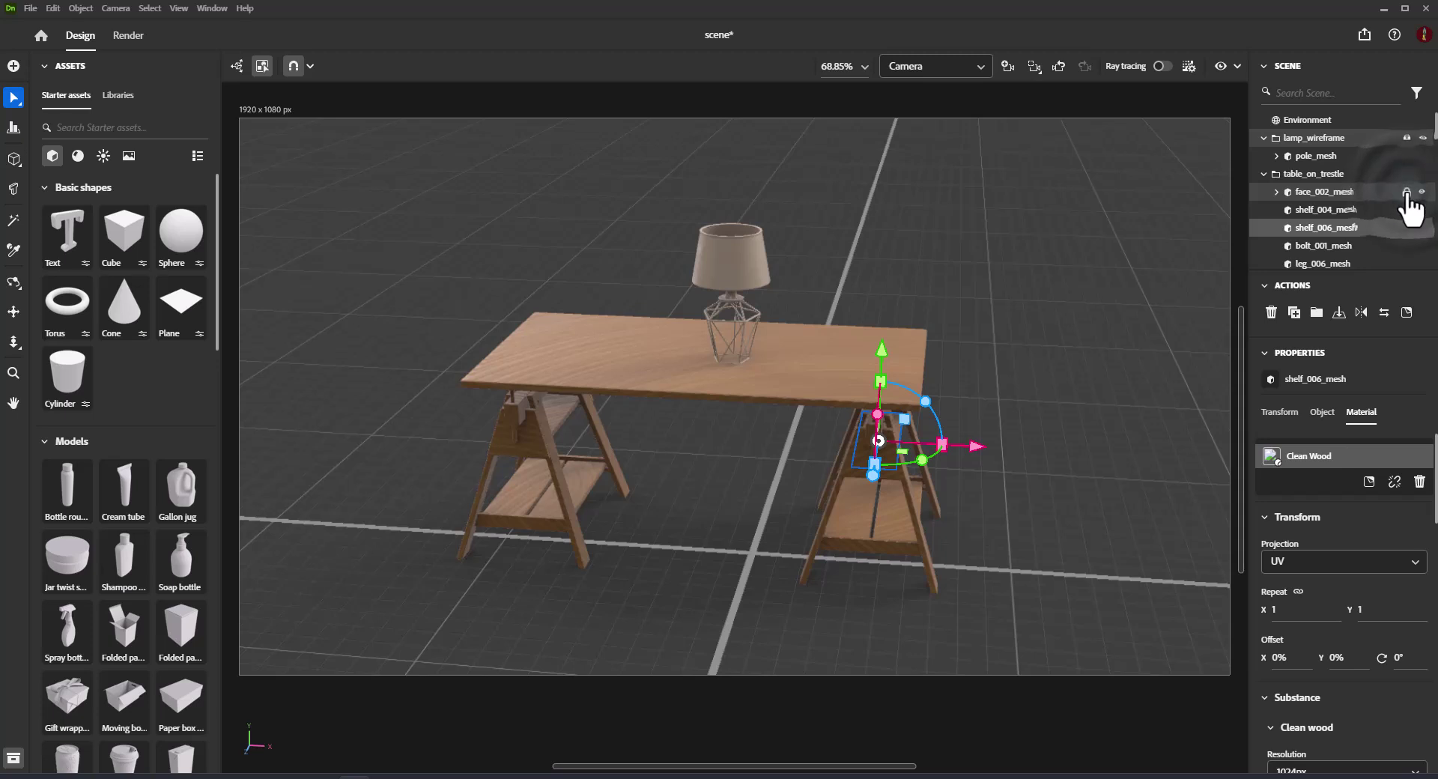
{"action": "left_click", "coordinate": [1407, 193]}
{"action": "left_click", "coordinate": [1406, 210]}
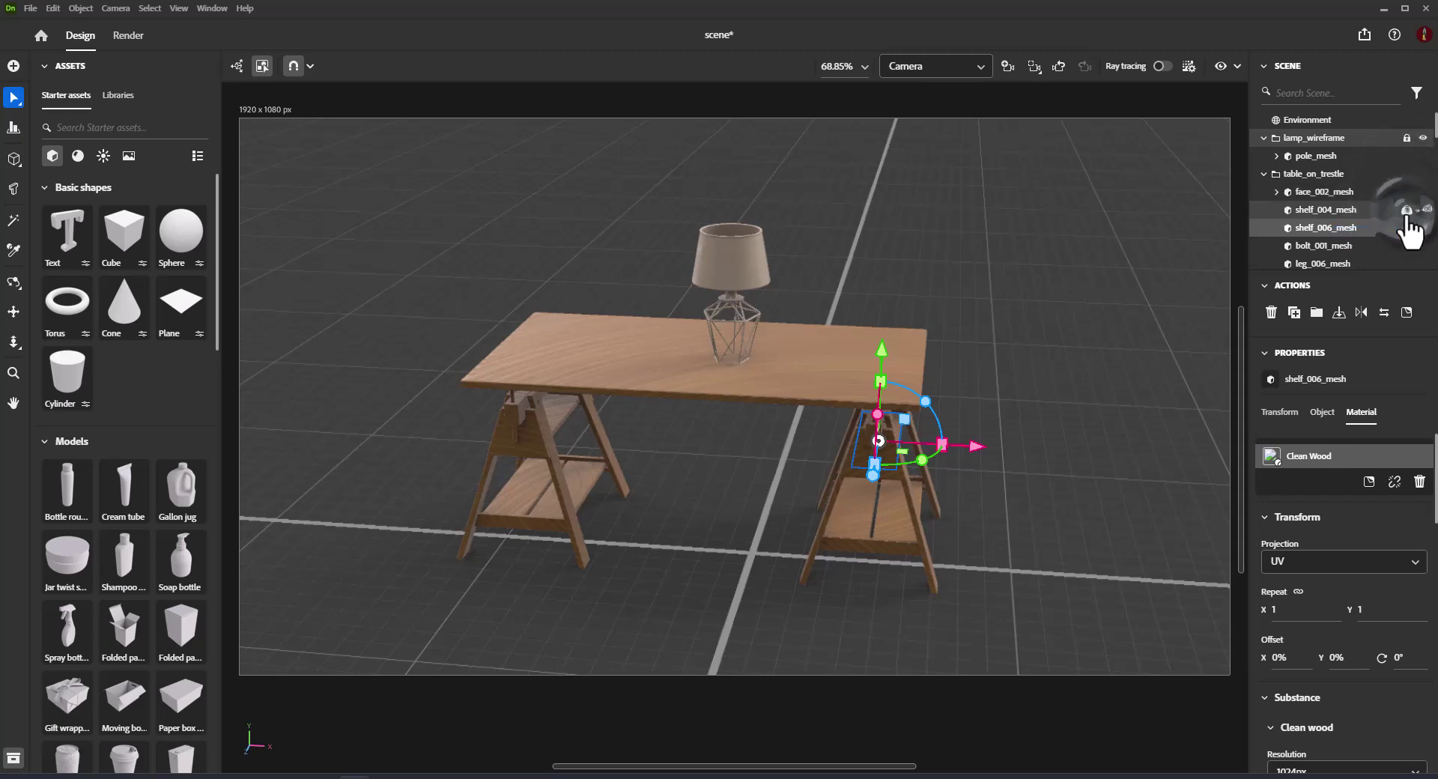
Hide and show shelf_004_mesh, then toggle the whole table's visibility, leaving it hidden
{"action": "left_click", "coordinate": [1424, 211]}
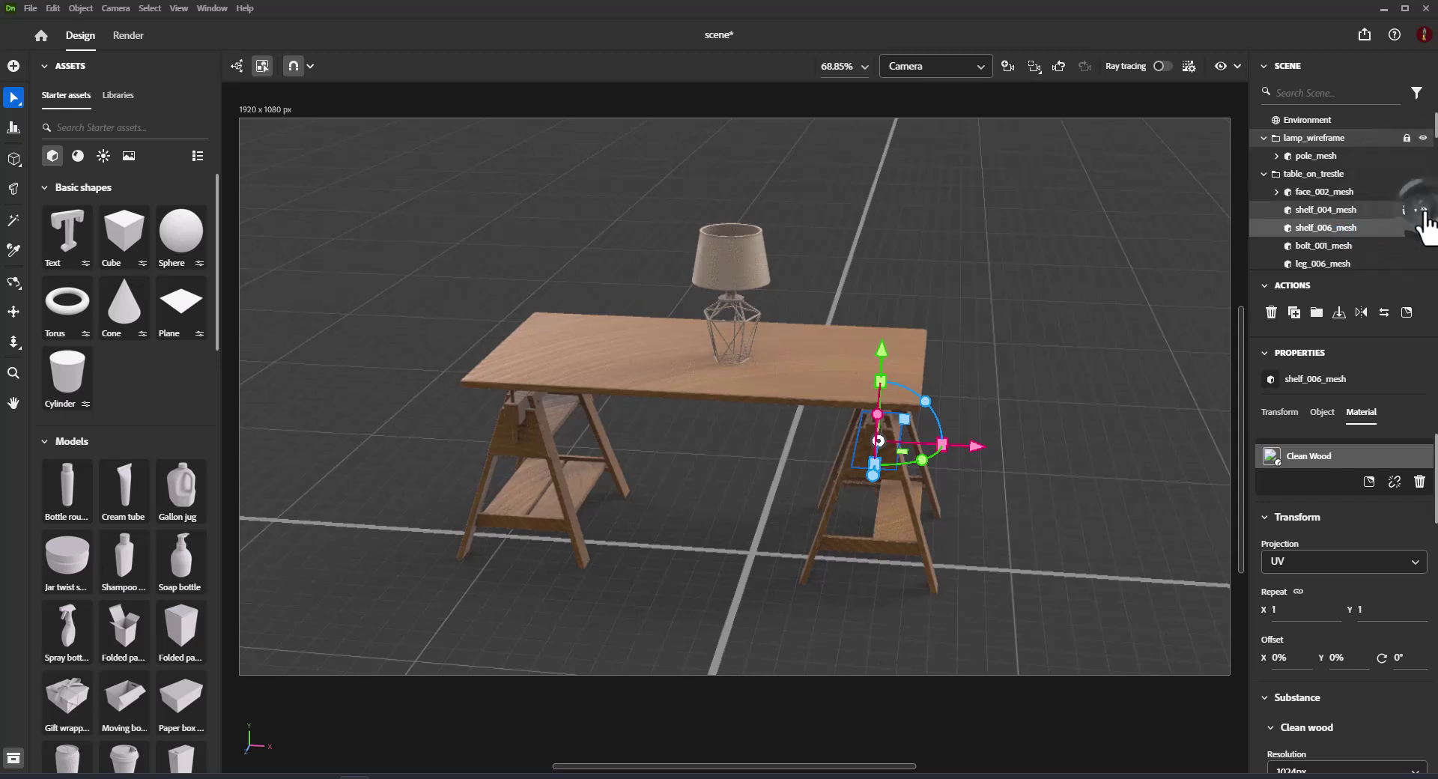
{"action": "left_click", "coordinate": [1424, 212]}
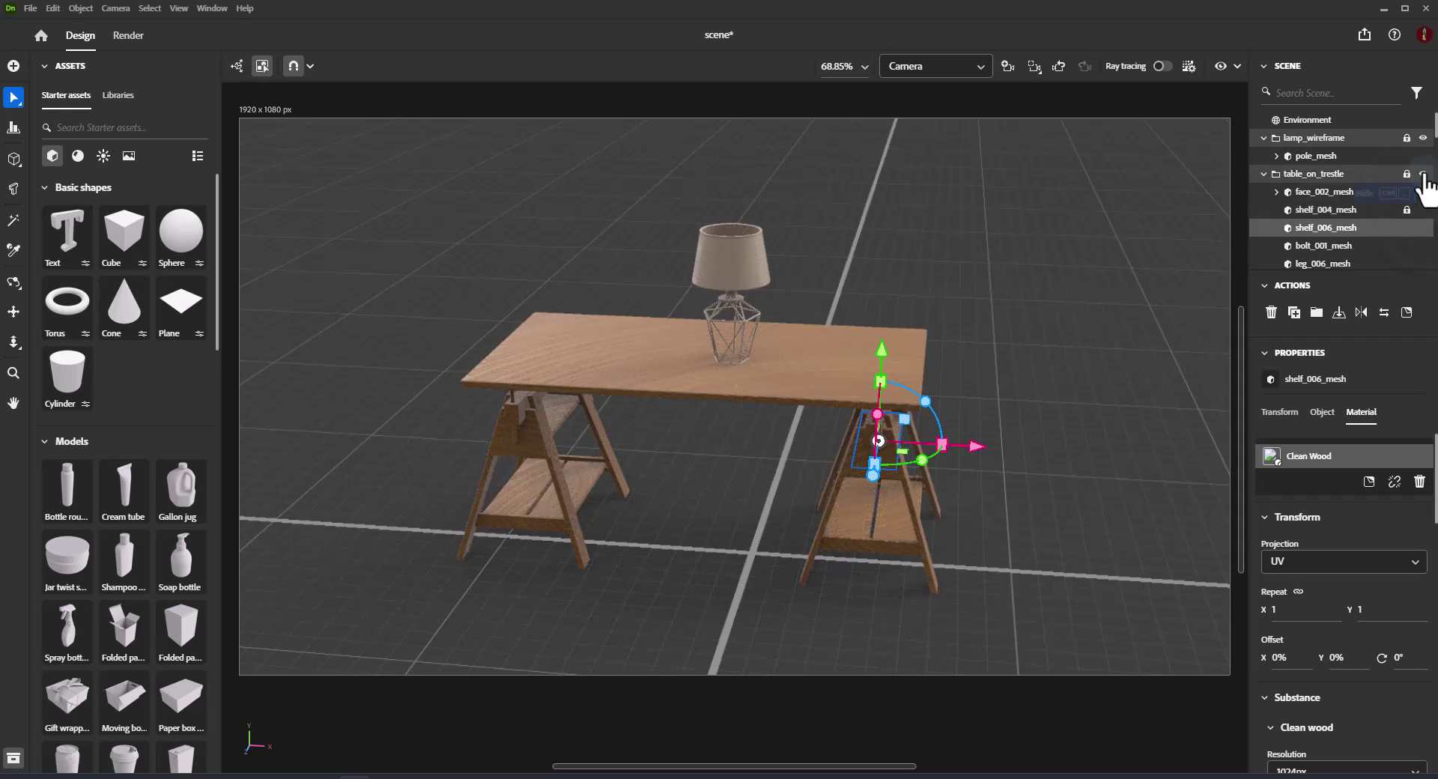
{"action": "left_click", "coordinate": [1424, 175]}
{"action": "left_click", "coordinate": [1424, 175]}
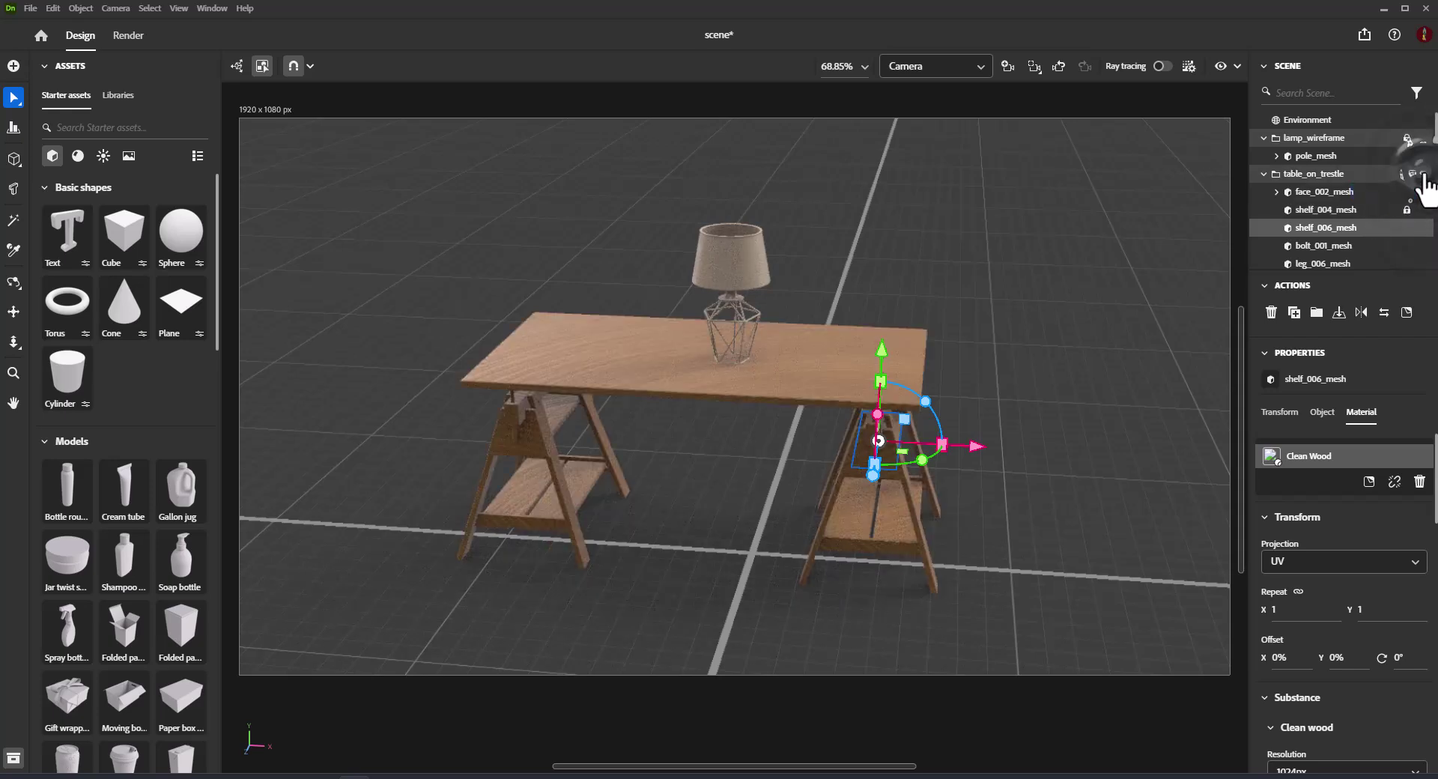
{"action": "left_click", "coordinate": [1424, 174]}
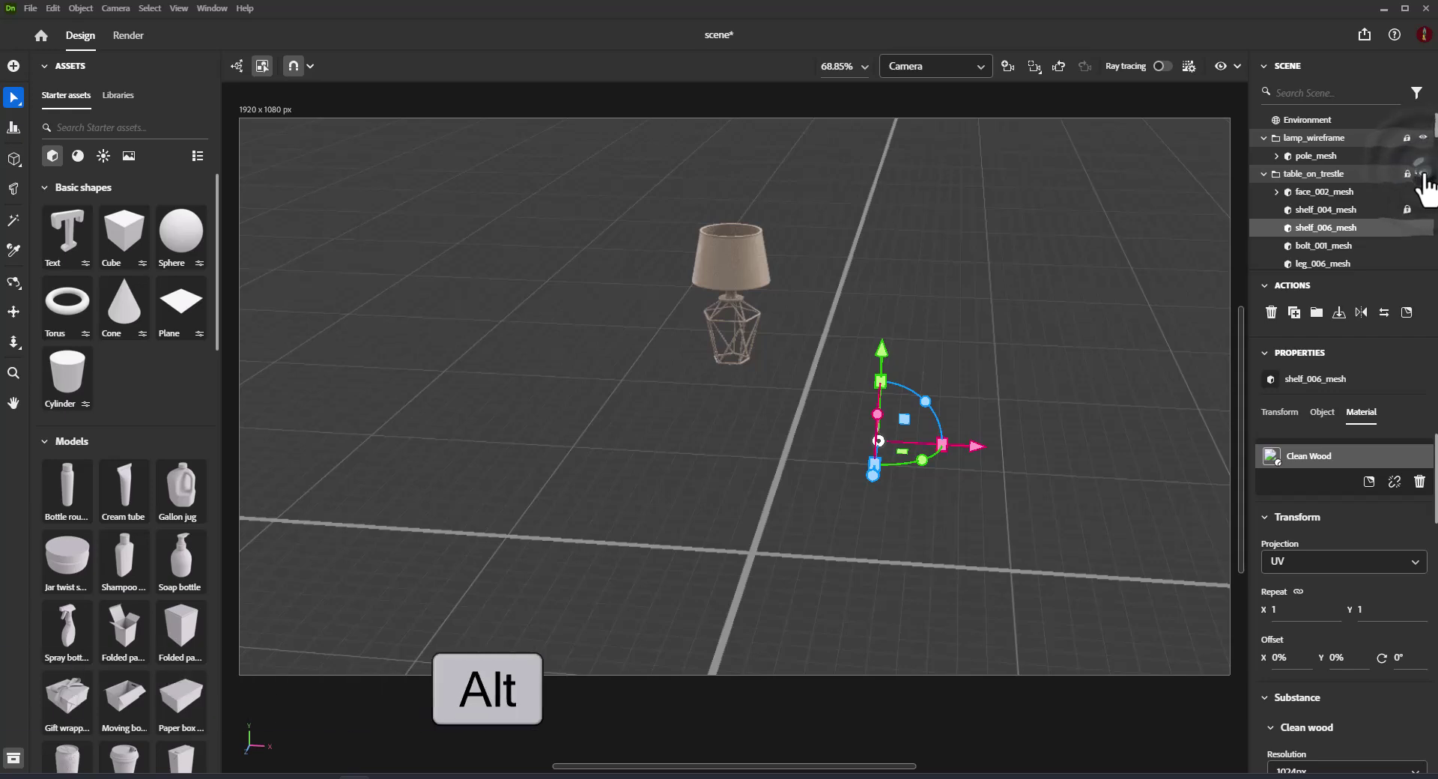
Show the table, then hide and show objects through shelf_006_mesh's eye icon
{"action": "left_click", "coordinate": [1424, 174], "text": "alt"}
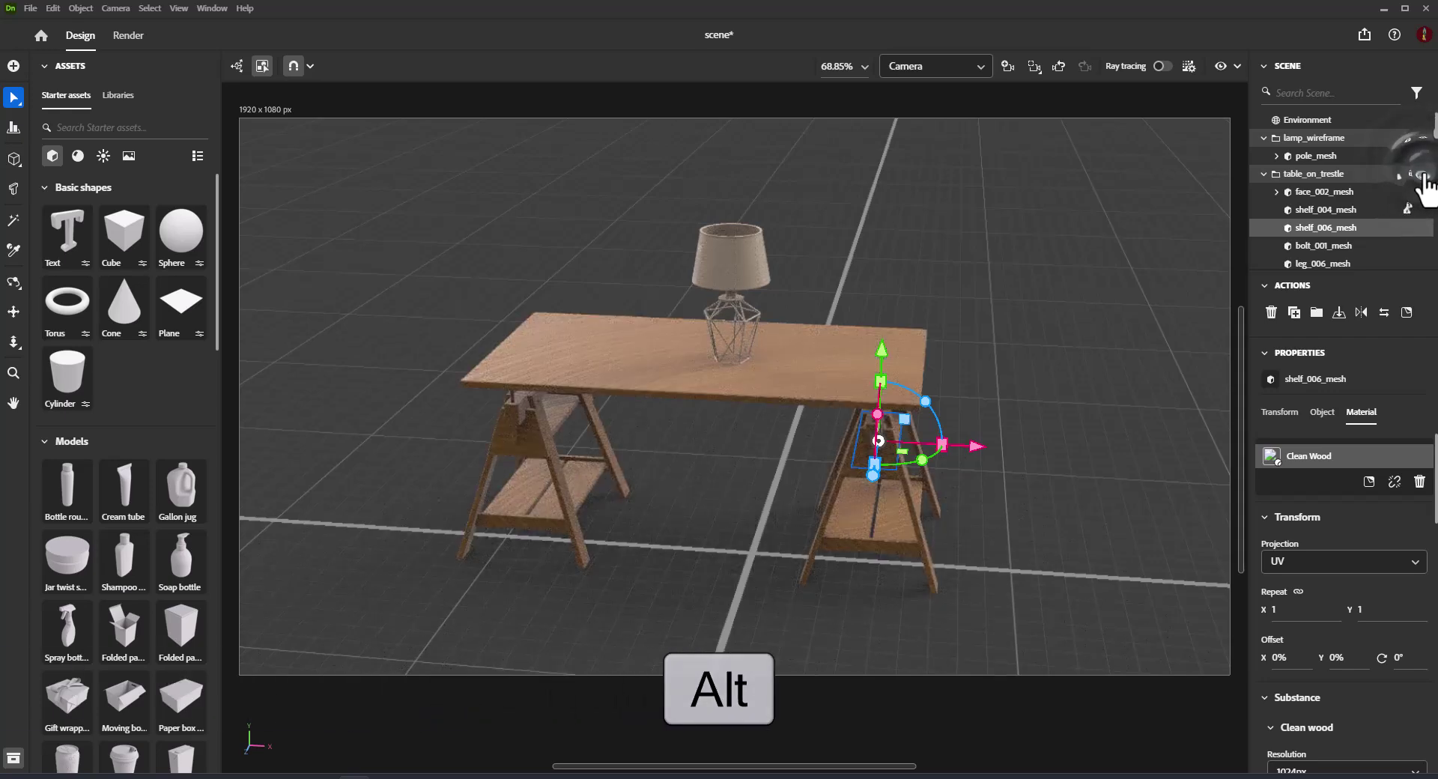
{"action": "left_click", "coordinate": [1424, 228], "text": "alt"}
{"action": "left_click", "coordinate": [1424, 228], "text": "alt"}
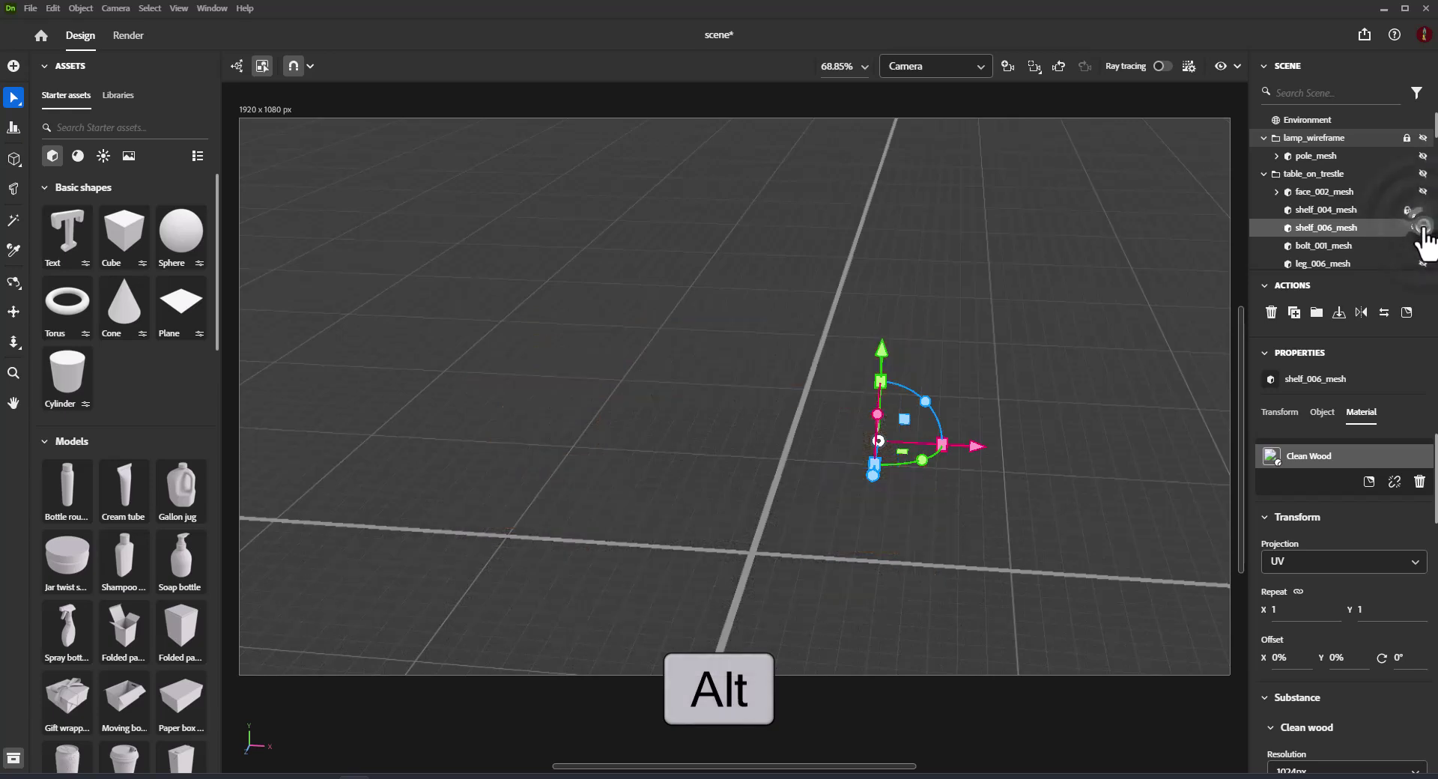
{"action": "left_click", "coordinate": [1424, 175], "text": "alt"}
Toggle the lamp's visibility several times, then leave both the lamp and the table hidden
{"action": "left_click", "coordinate": [1424, 137]}
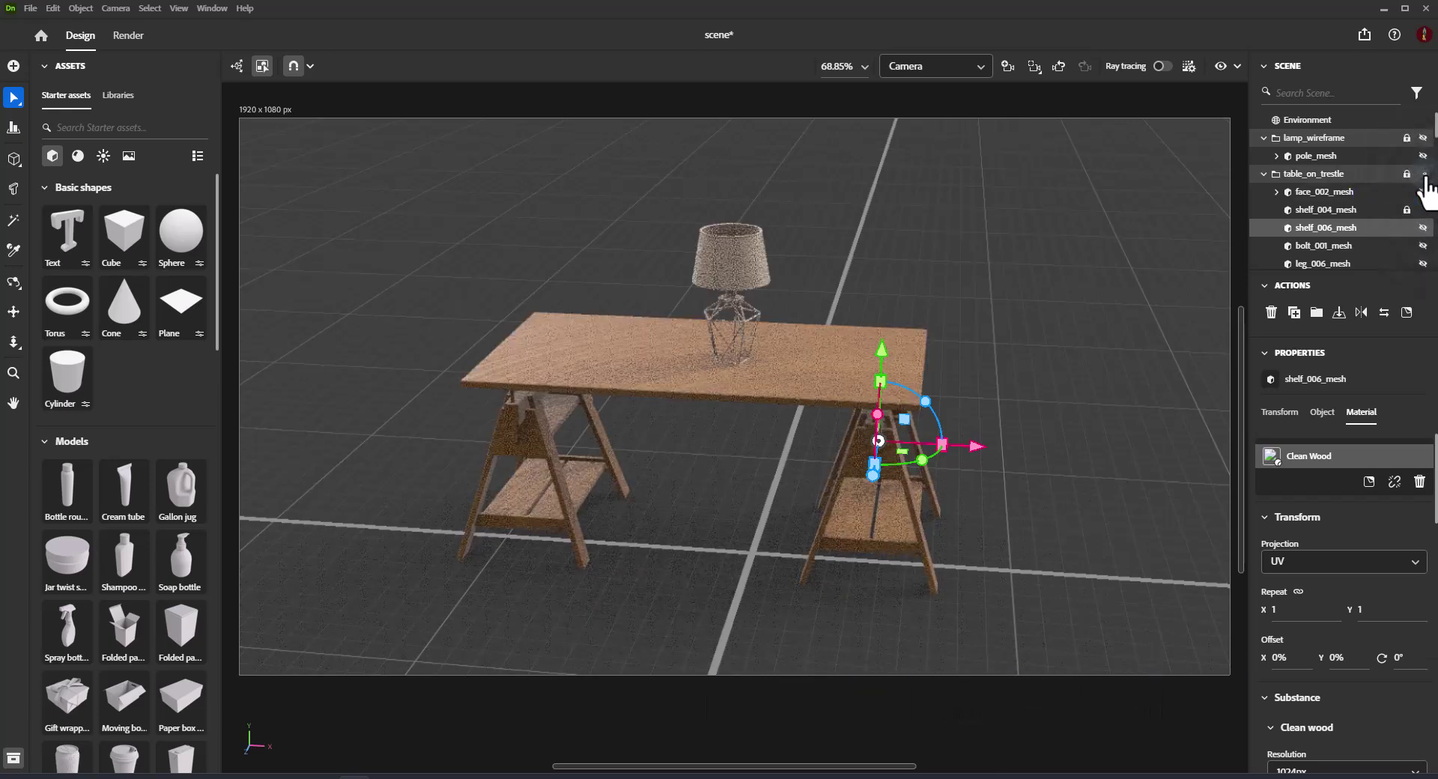
{"action": "left_click", "coordinate": [1424, 138]}
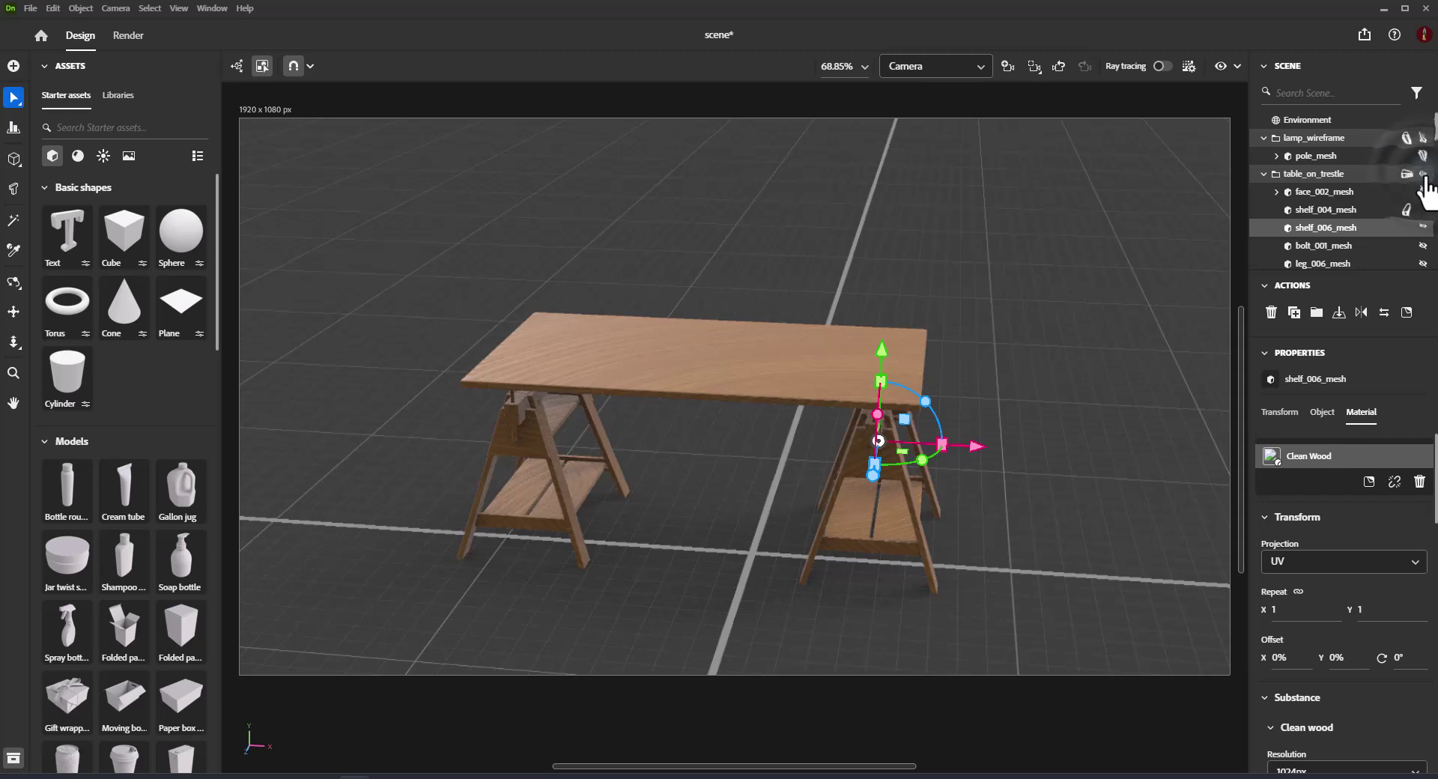
{"action": "left_click", "coordinate": [1423, 138]}
{"action": "left_click", "coordinate": [1424, 138]}
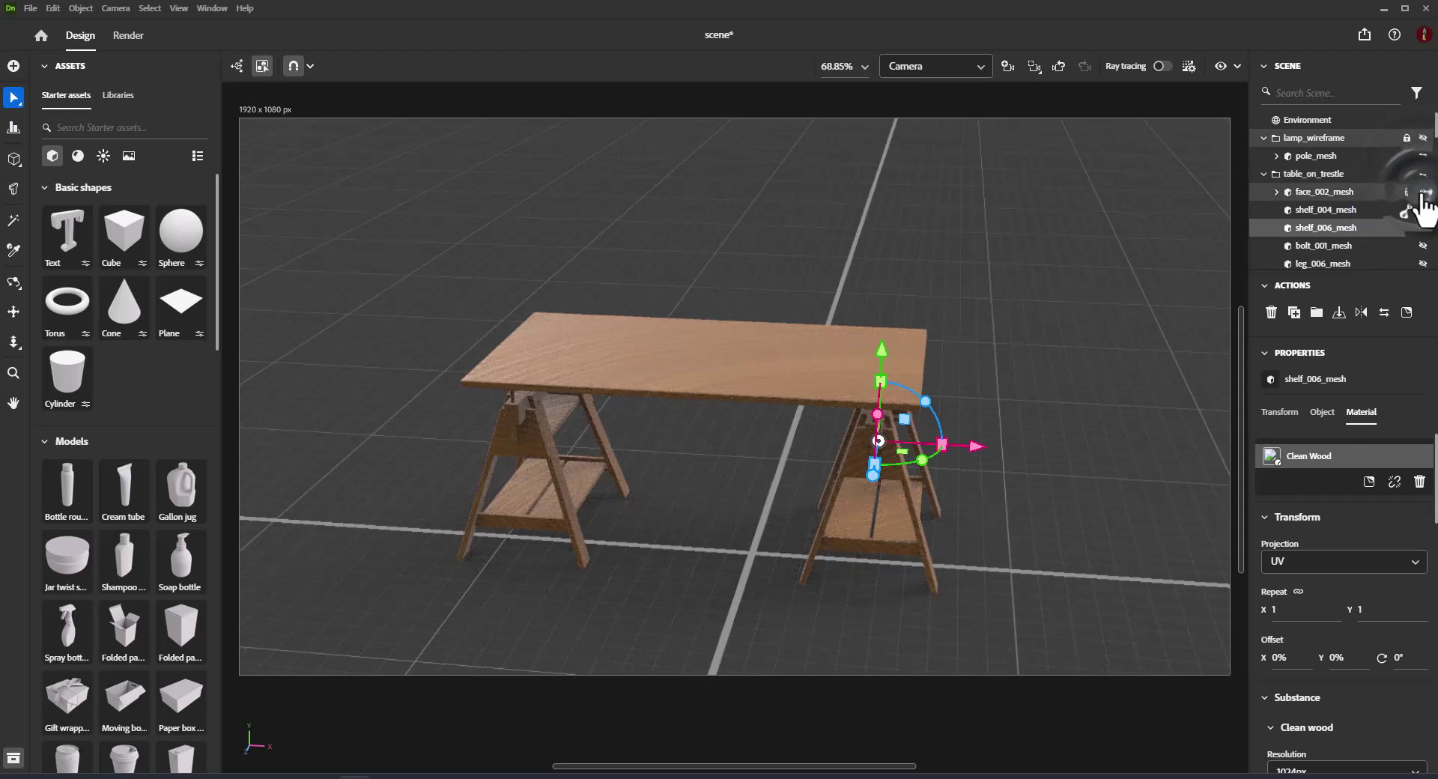
{"action": "left_click", "coordinate": [1424, 174]}
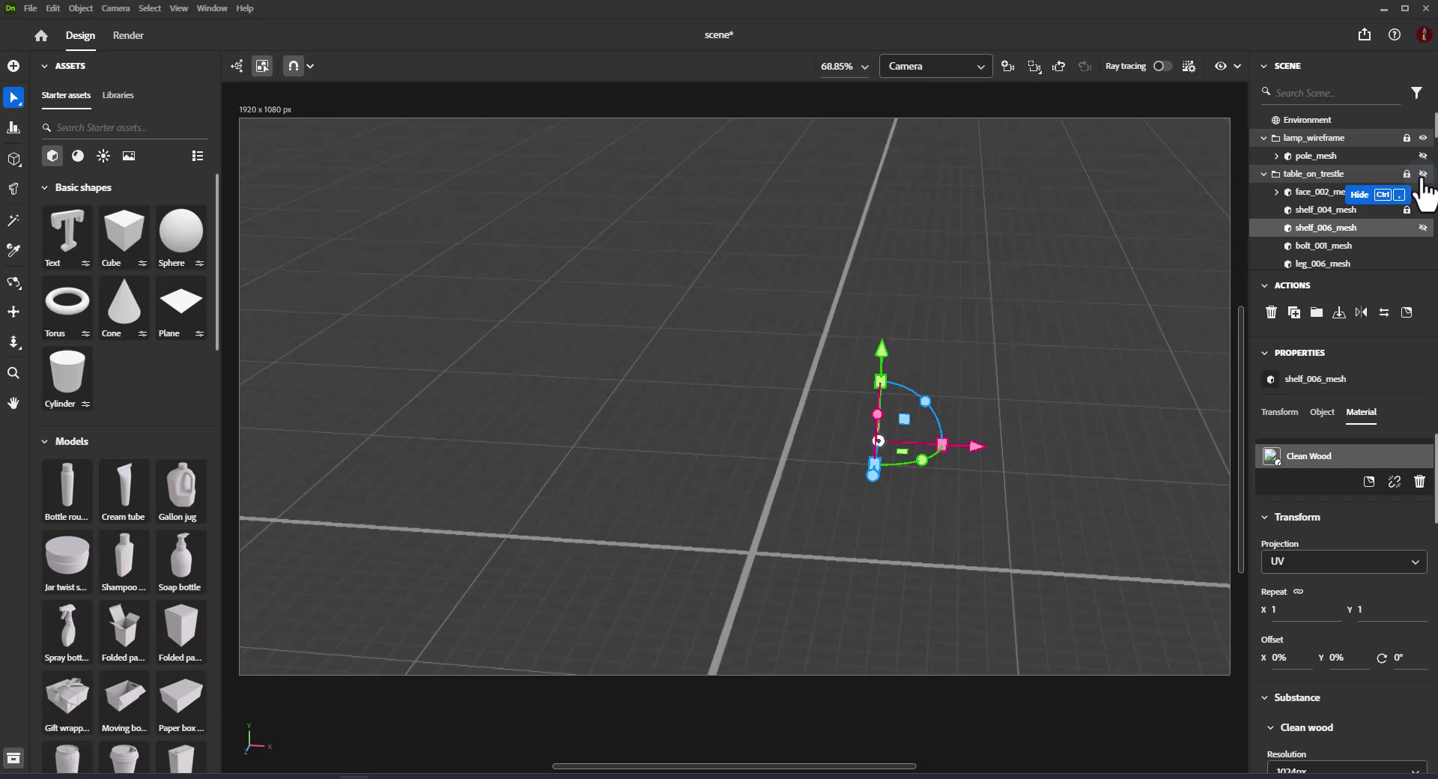
{"action": "left_click", "coordinate": [1423, 175]}
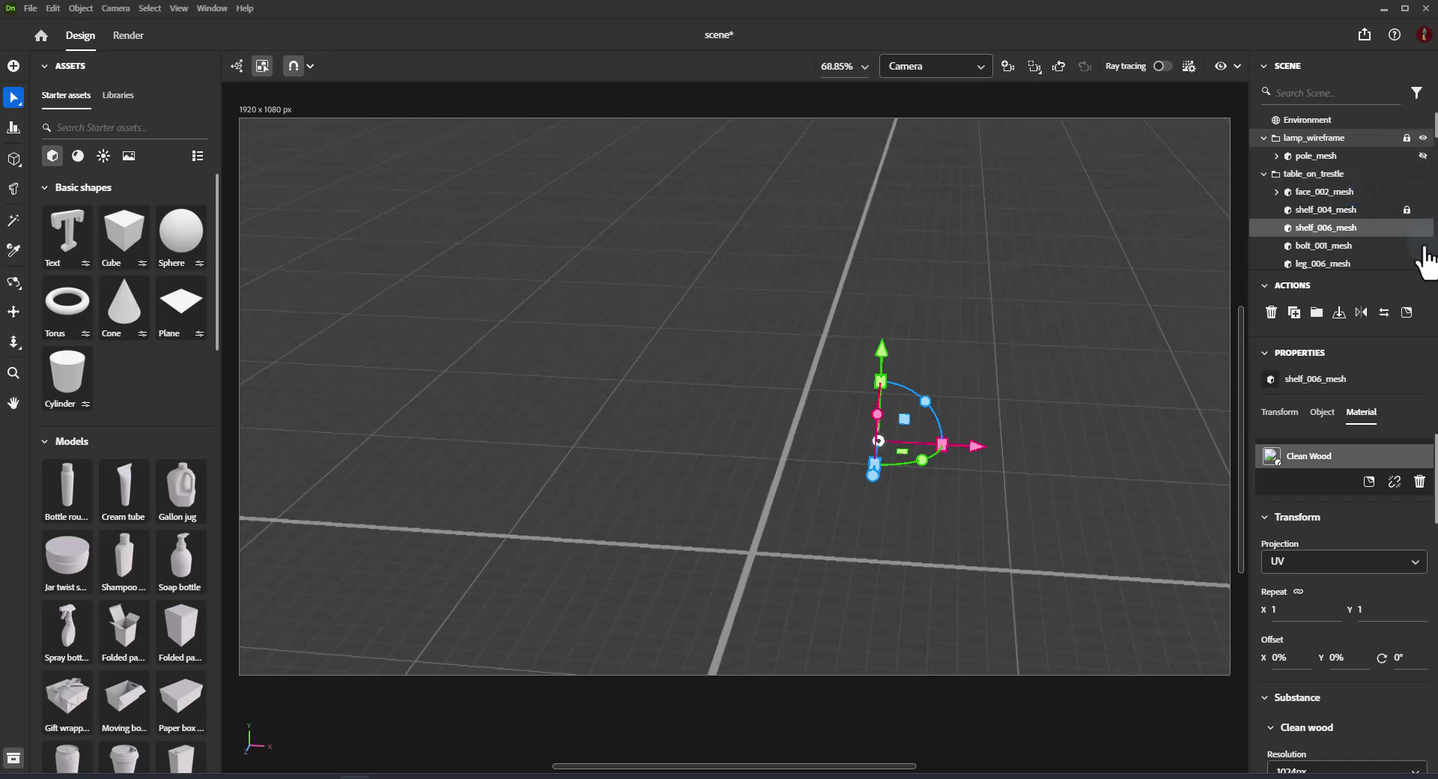
{"action": "left_click", "coordinate": [1423, 174]}
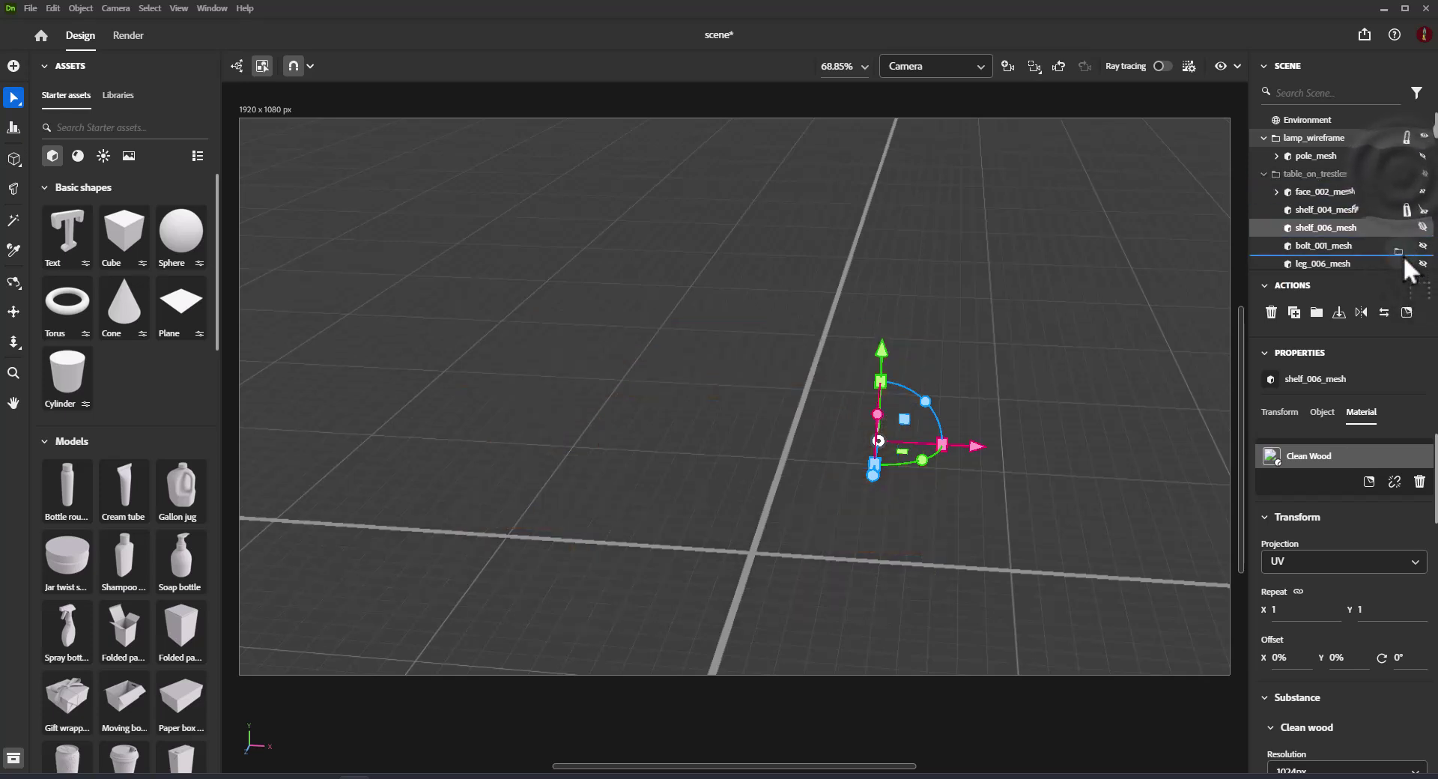
Lock the table group, start renaming shelf_004_mesh, then show and lock lamp_wireframe
{"action": "left_click", "coordinate": [1407, 174]}
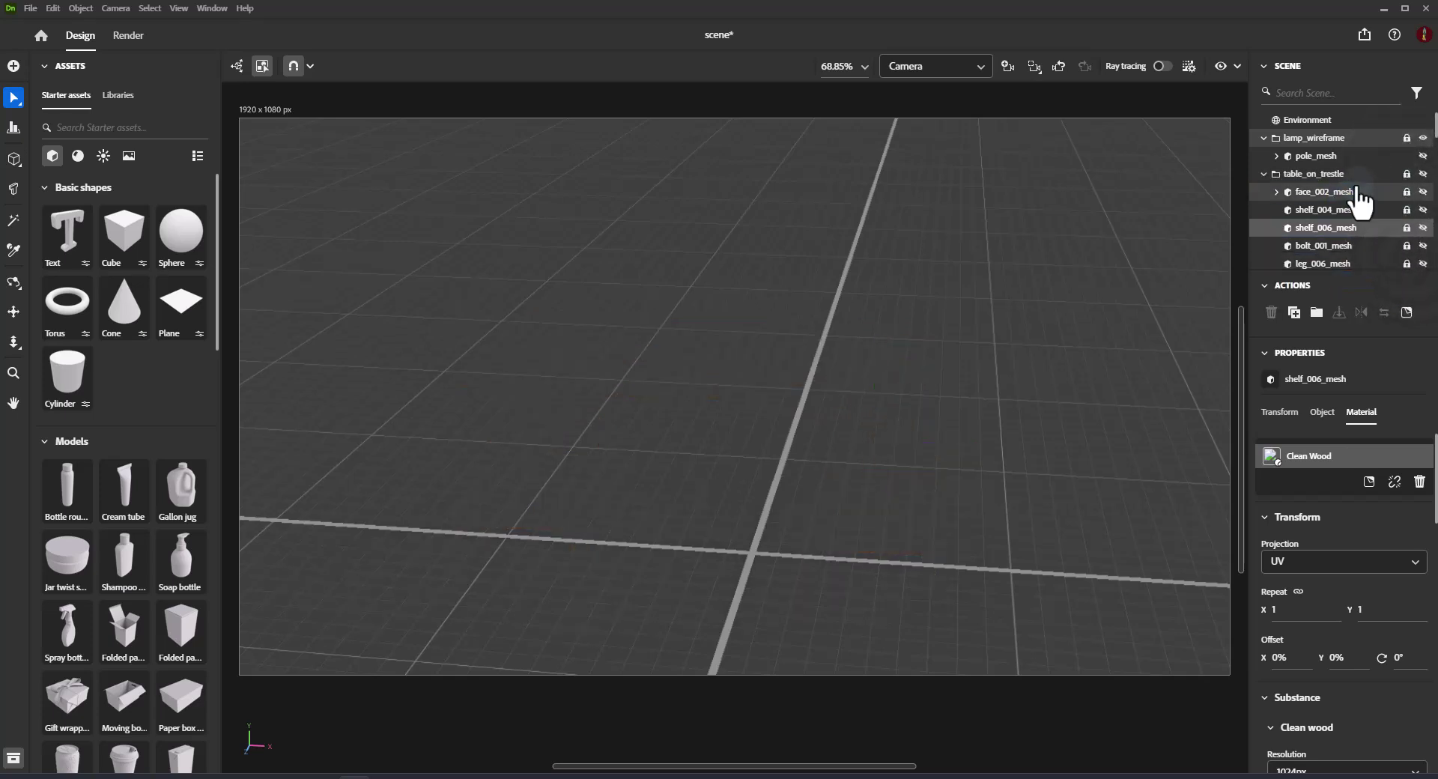
{"action": "double_click", "coordinate": [1328, 210]}
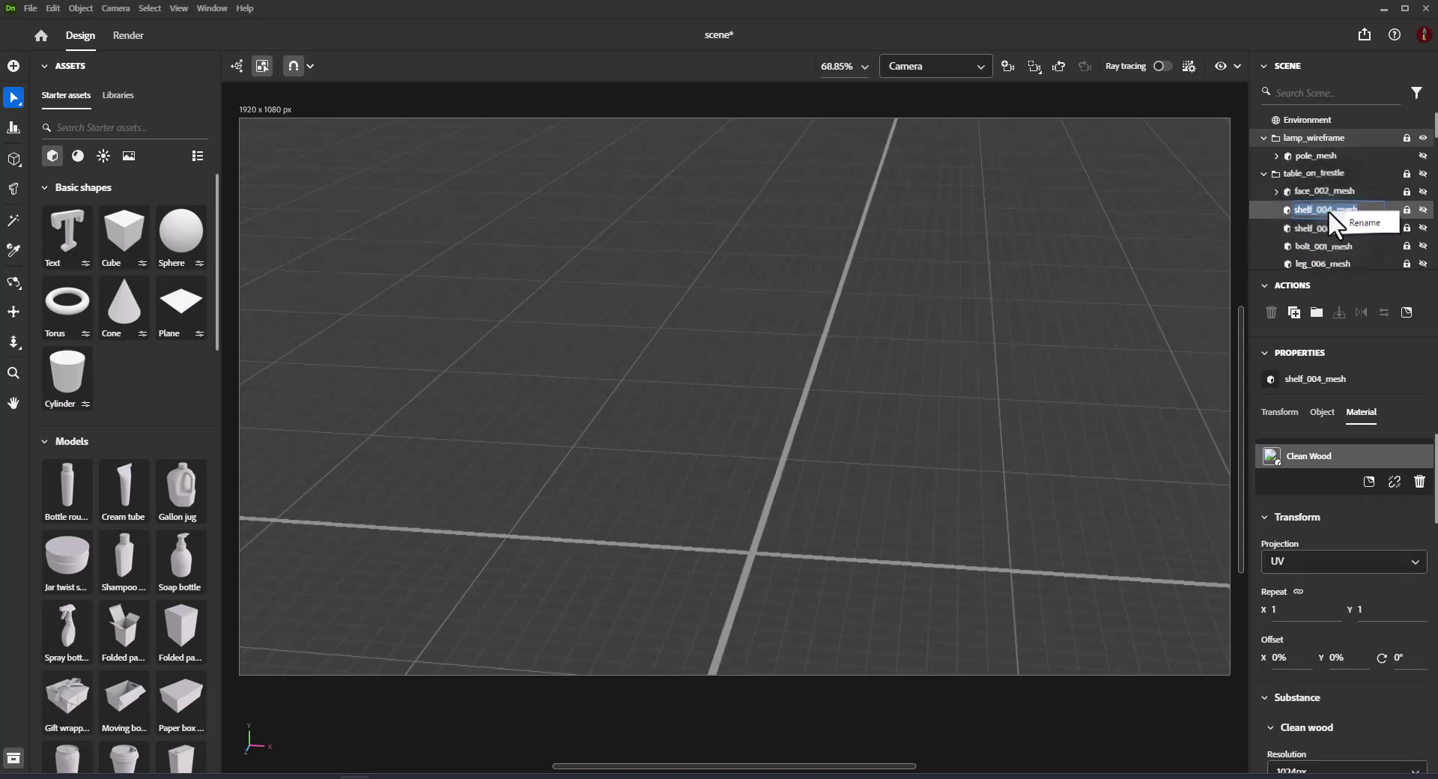
{"action": "left_click", "coordinate": [1423, 141]}
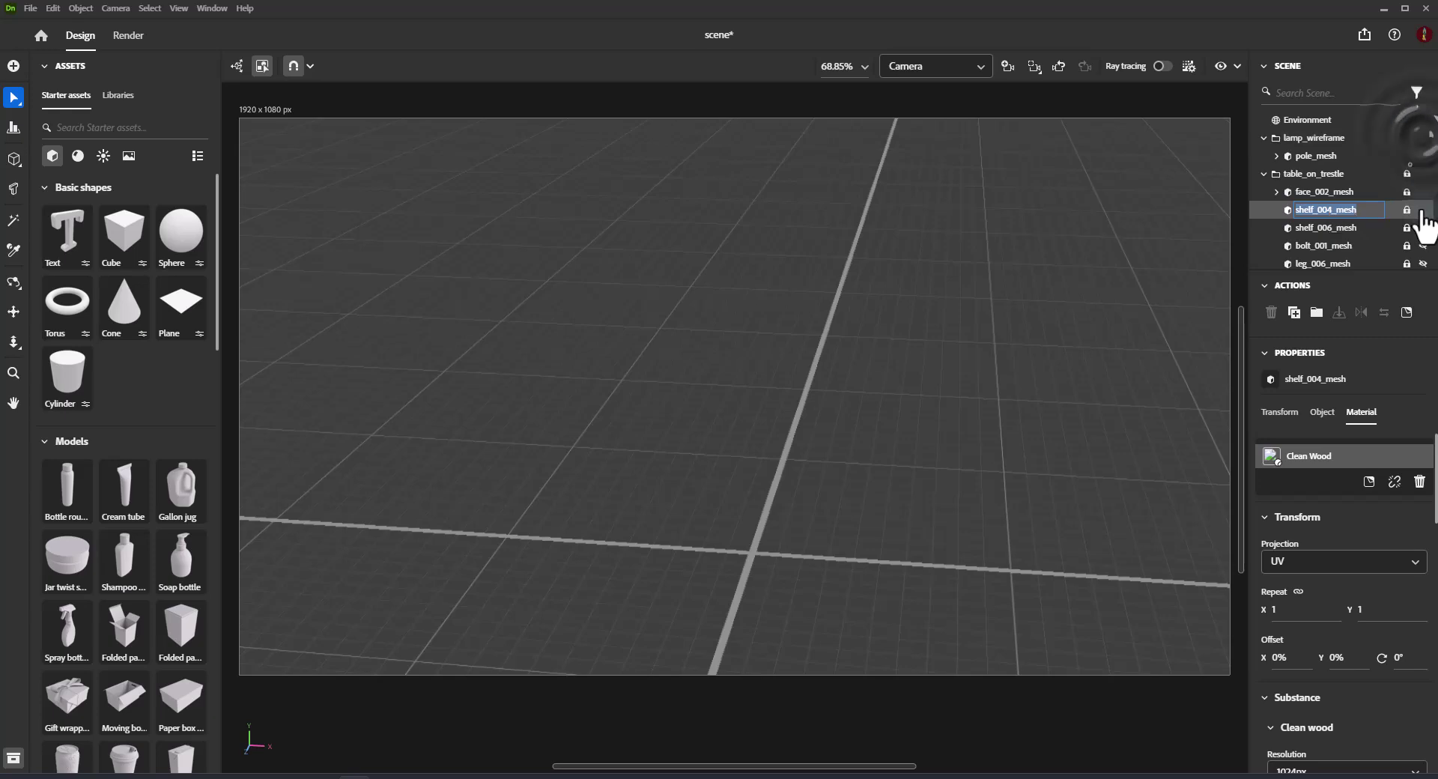
{"action": "left_click", "coordinate": [1406, 138]}
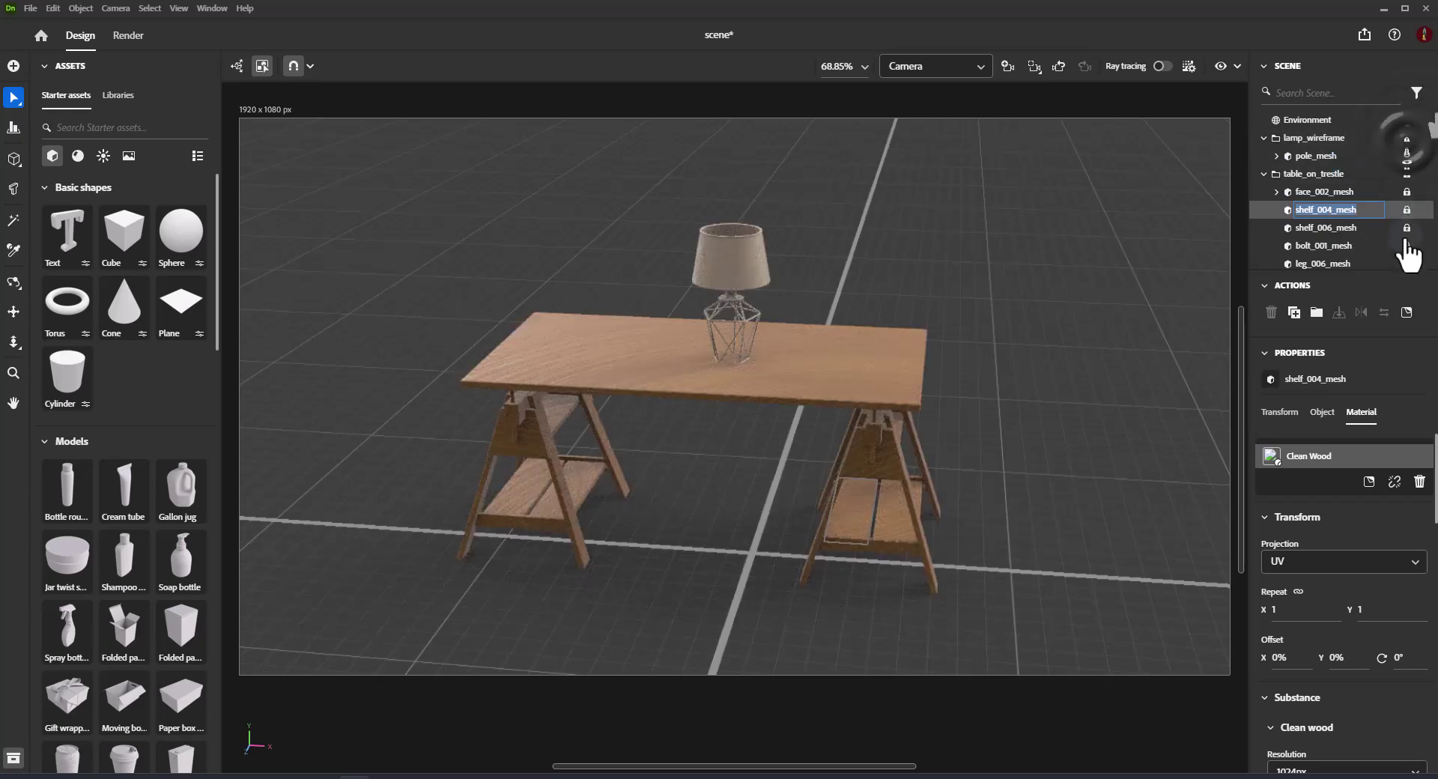
Unlock lamp_wireframe, duplicate it with Ctrl+D, and move the copy to X 35.67 cm
{"action": "left_click", "coordinate": [1406, 139]}
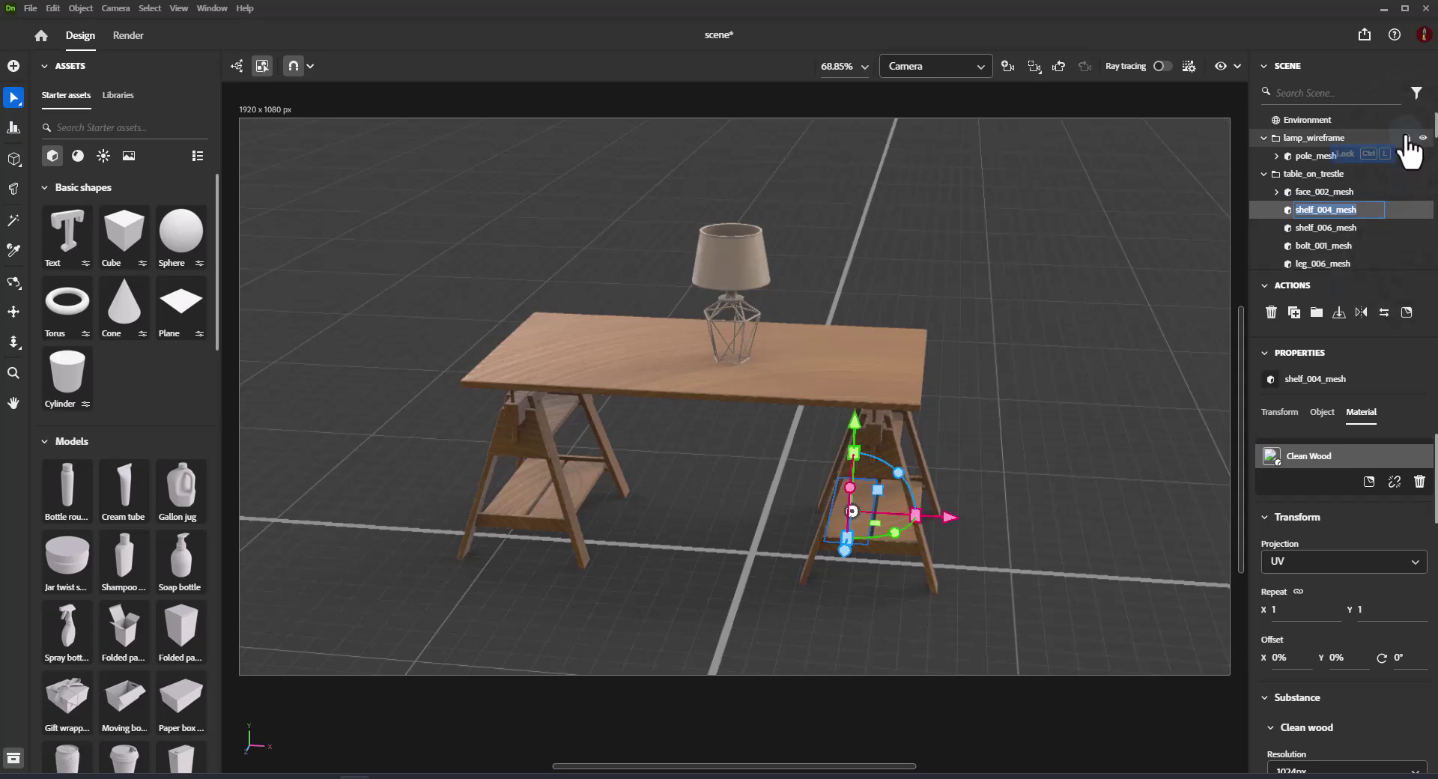
{"action": "left_click", "coordinate": [741, 276]}
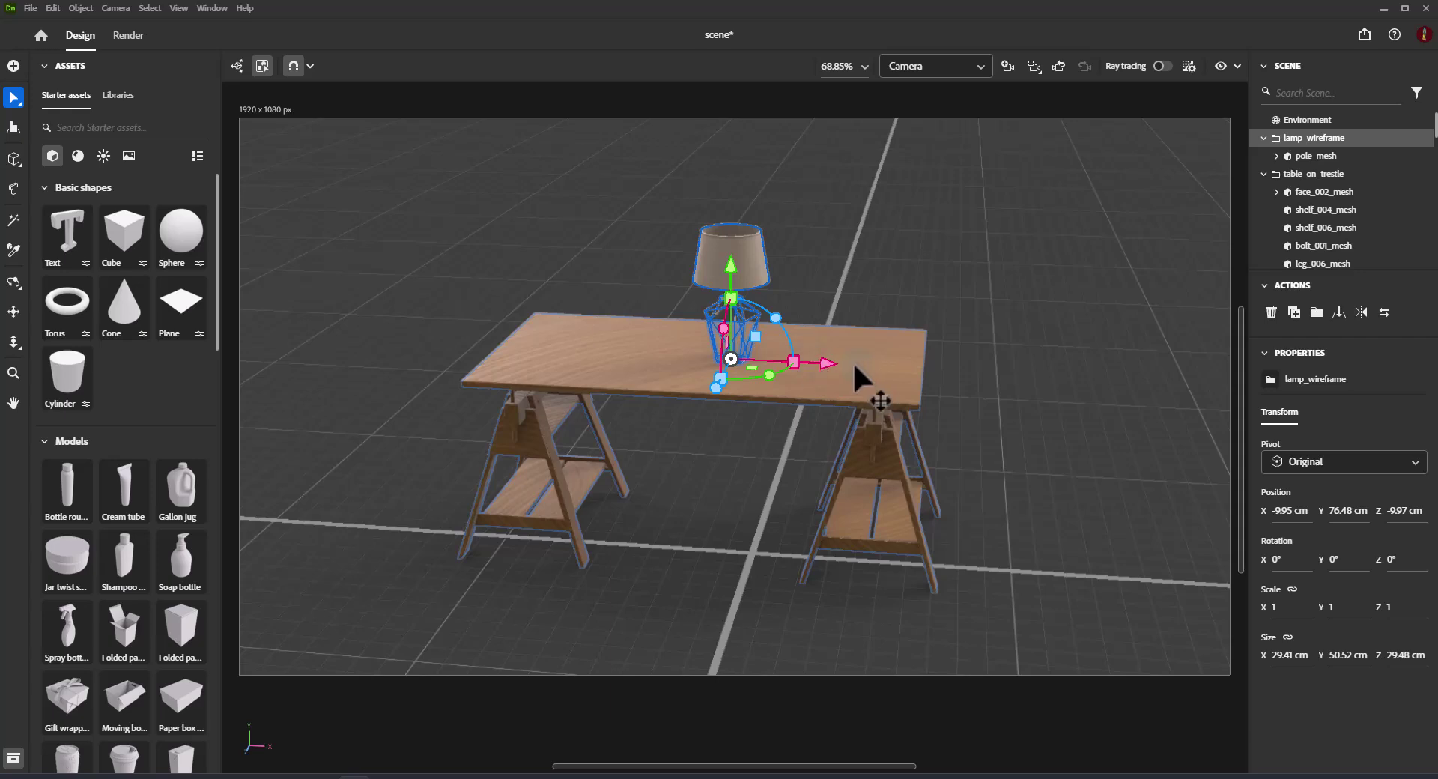
{"action": "key", "text": "ctrl+d"}
{"action": "left_click_drag", "start_coordinate": [827, 363], "coordinate": [950, 358]}
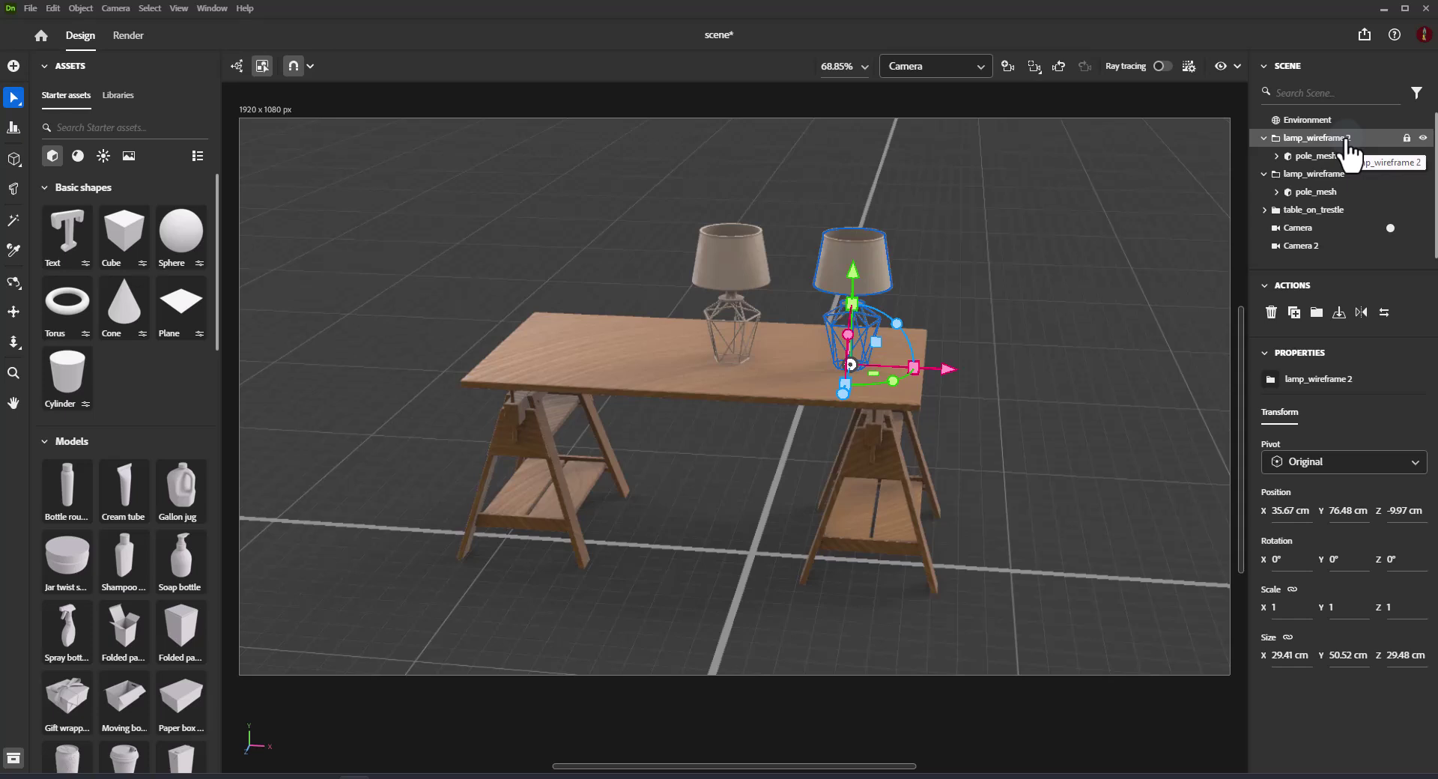
Select both lamps, then move a pole_mesh into the lamp_wireframe 2 group alongside pole_mesh_n3d
{"action": "left_click", "coordinate": [697, 264]}
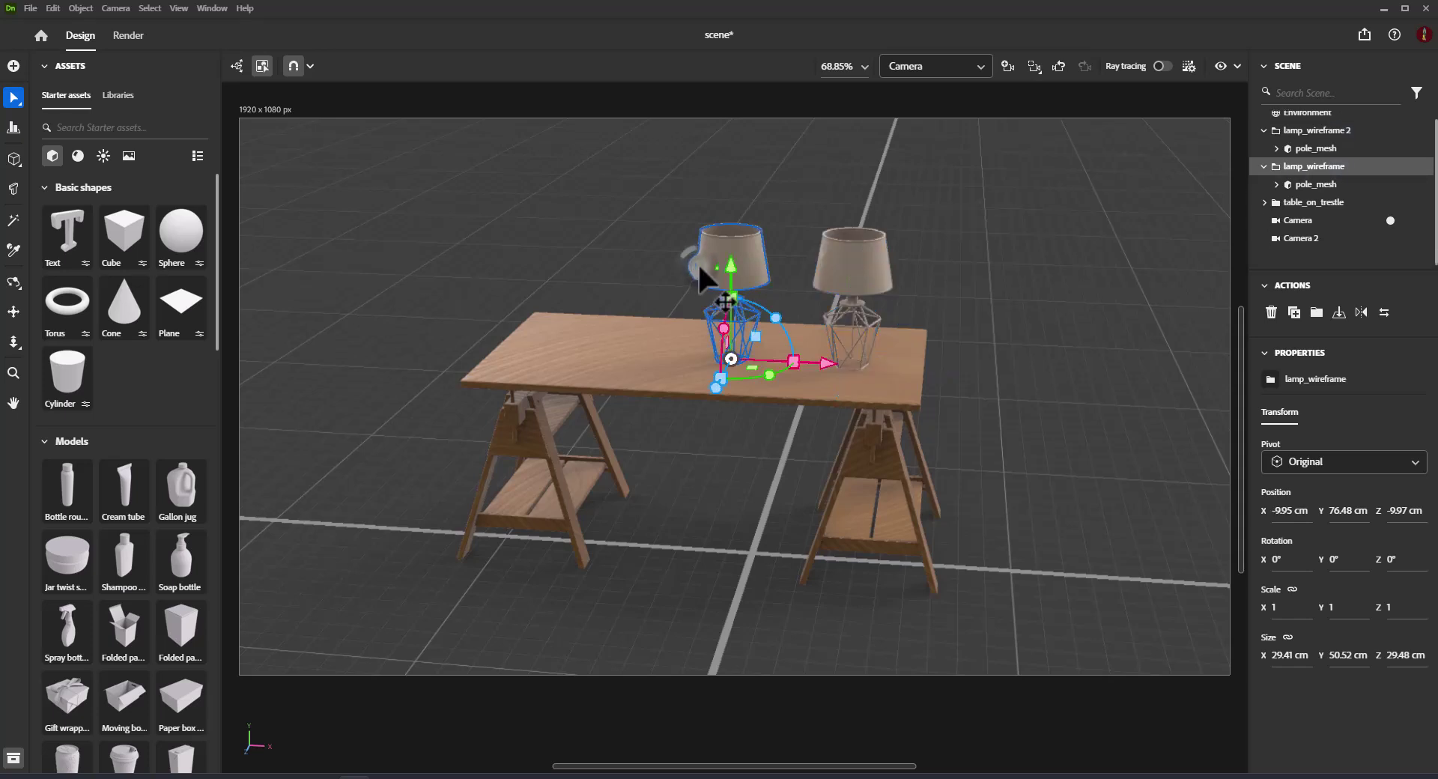
{"action": "left_click", "coordinate": [842, 274]}
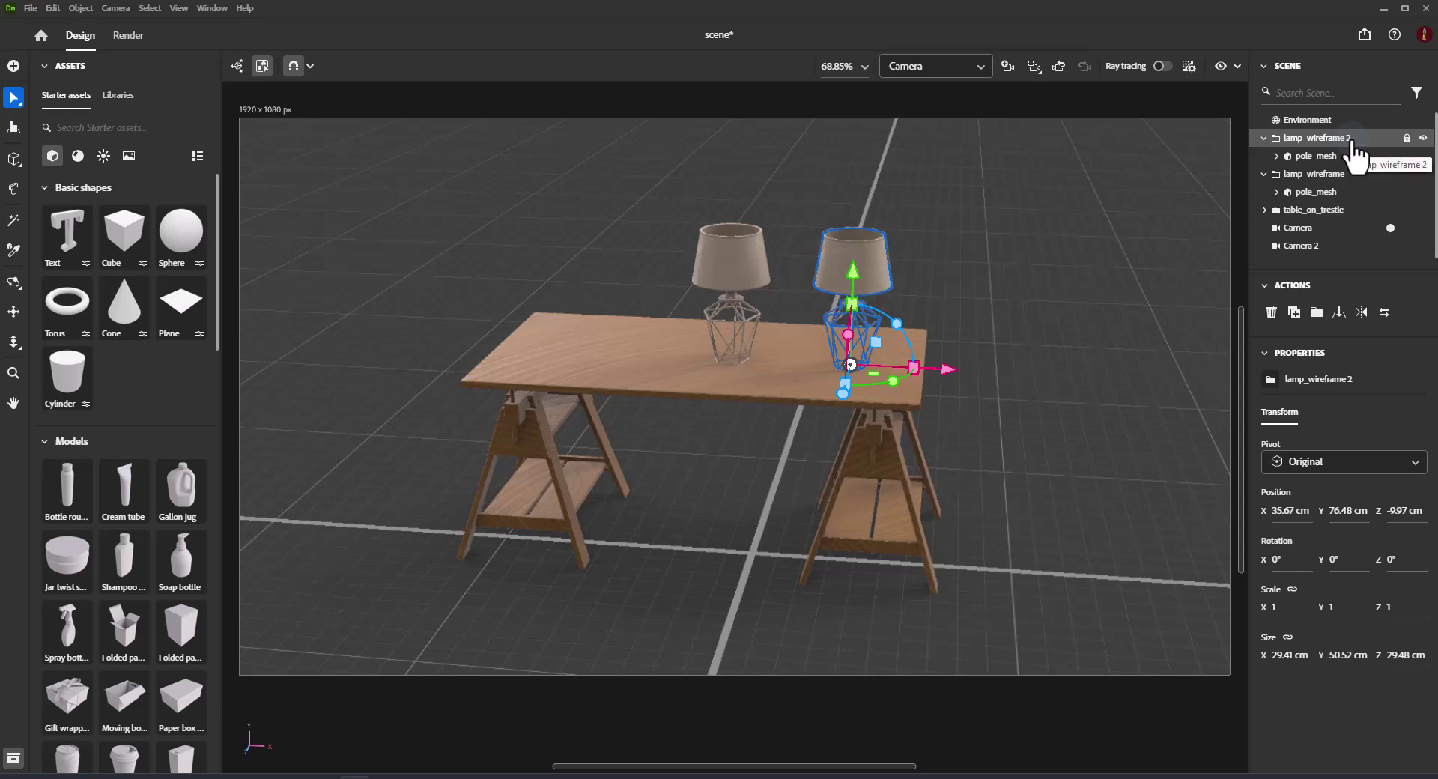
{"action": "left_click_drag", "start_coordinate": [1341, 192], "coordinate": [1335, 152]}
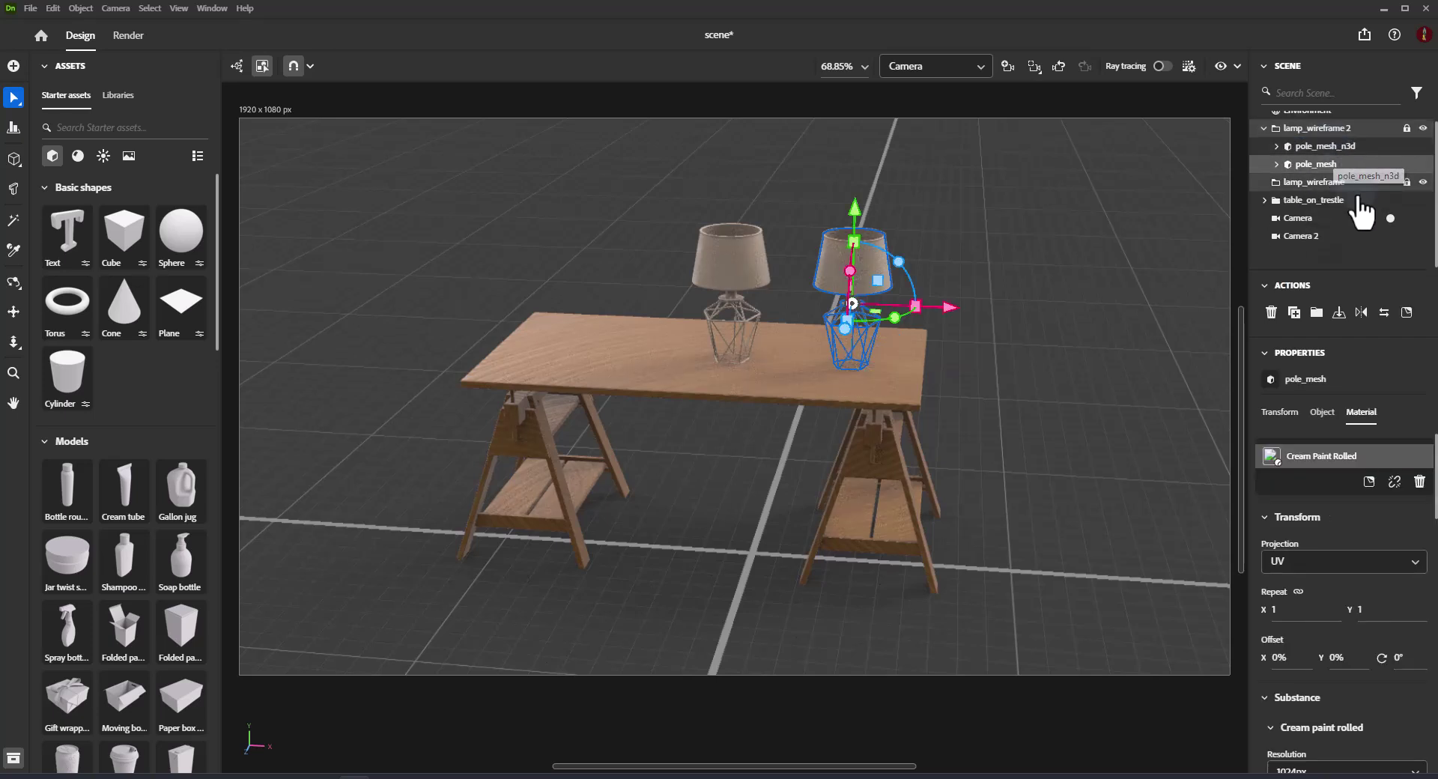